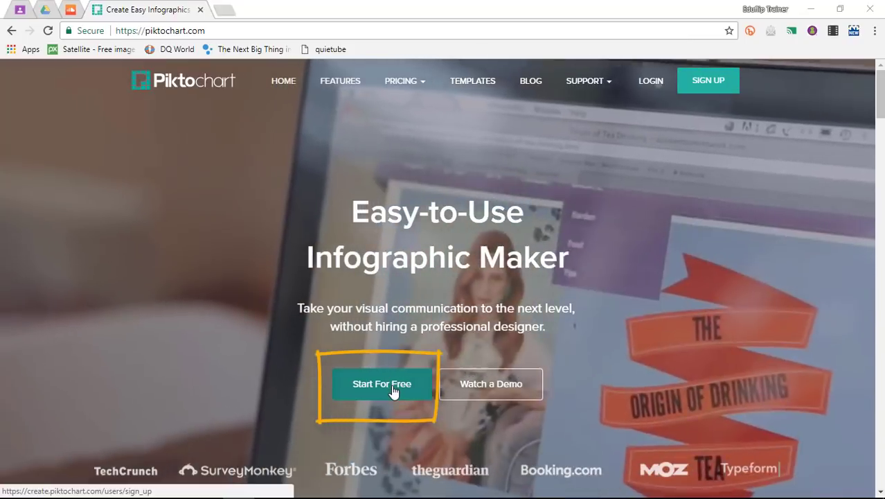
- Begin signing up for a free Piktochart account from the homepage
{"action": "left_click", "coordinate": [381, 385]}
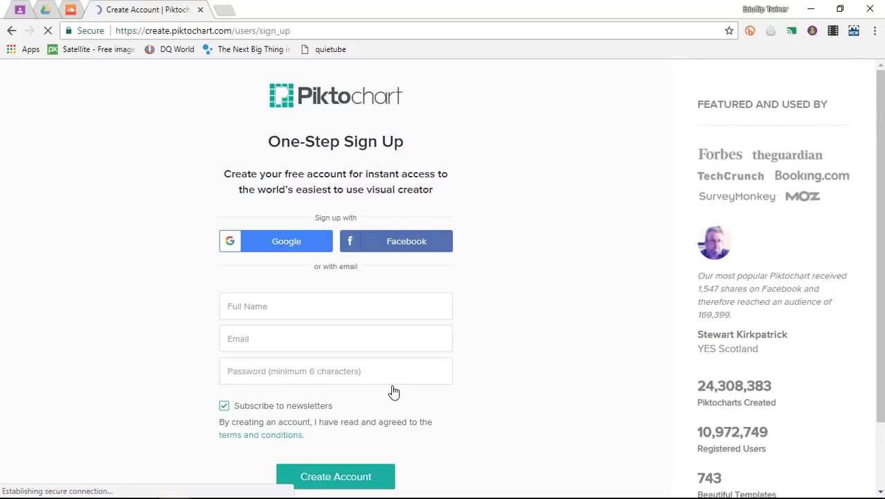
- Sign up with Google using the first account in the chooser
{"action": "left_click", "coordinate": [281, 248]}
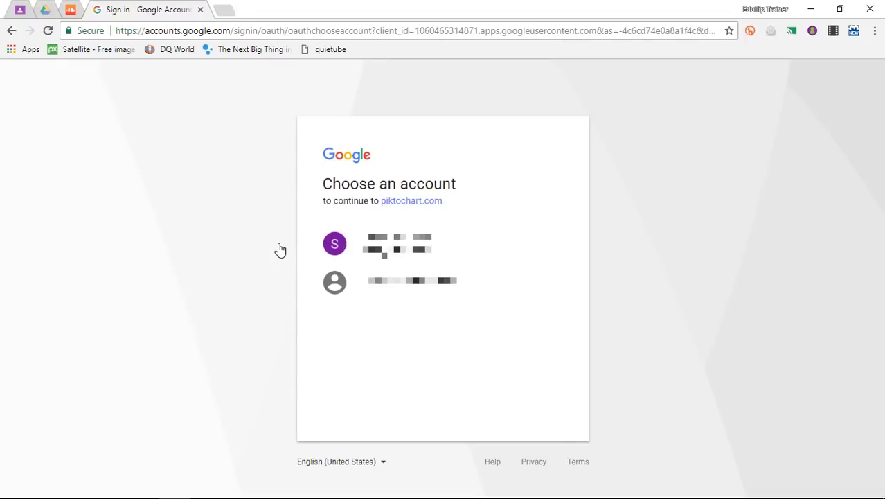
{"action": "left_click", "coordinate": [335, 243]}
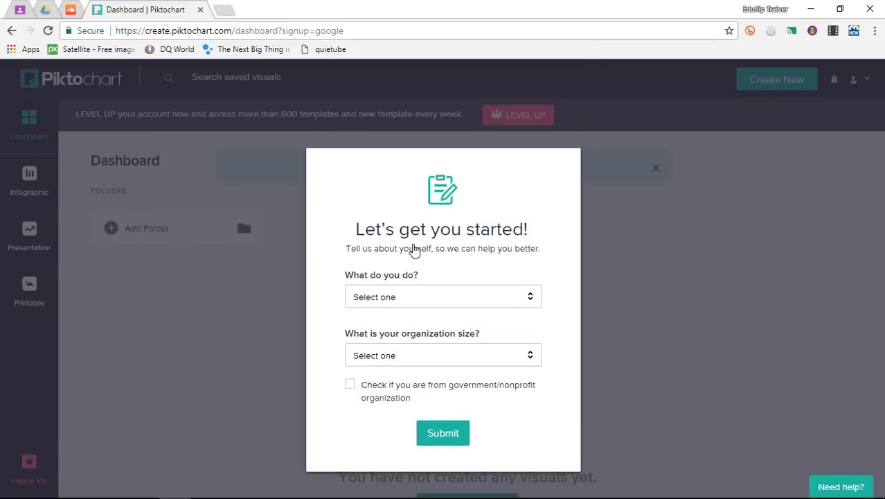
- Answer as Teacher/Lecturer/Educator of students aged 13 to 17, organization size 101 - 1000, and submit
{"action": "left_click", "coordinate": [405, 299]}
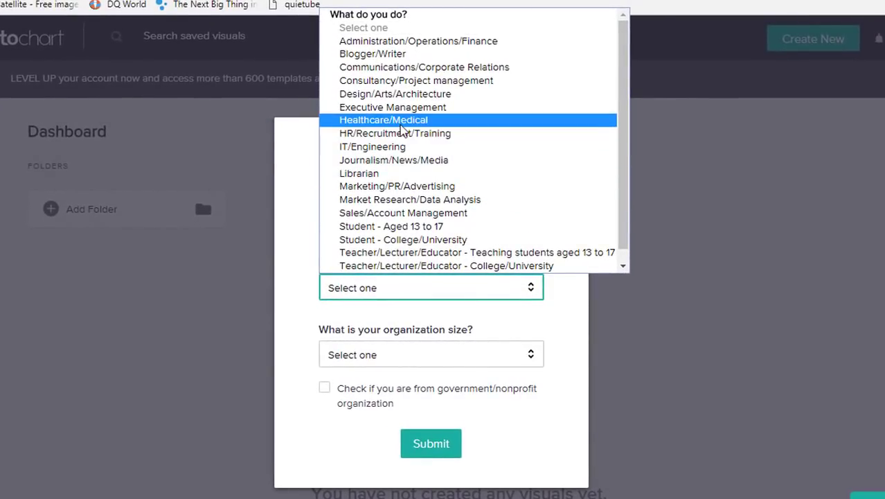
{"action": "scroll", "coordinate": [427, 170], "scroll_direction": "down", "scroll_amount": 1}
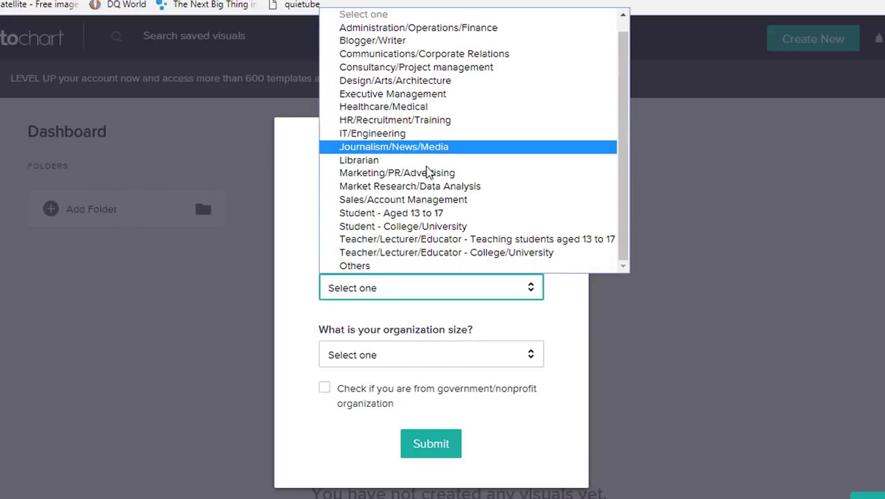
{"action": "left_click", "coordinate": [525, 239]}
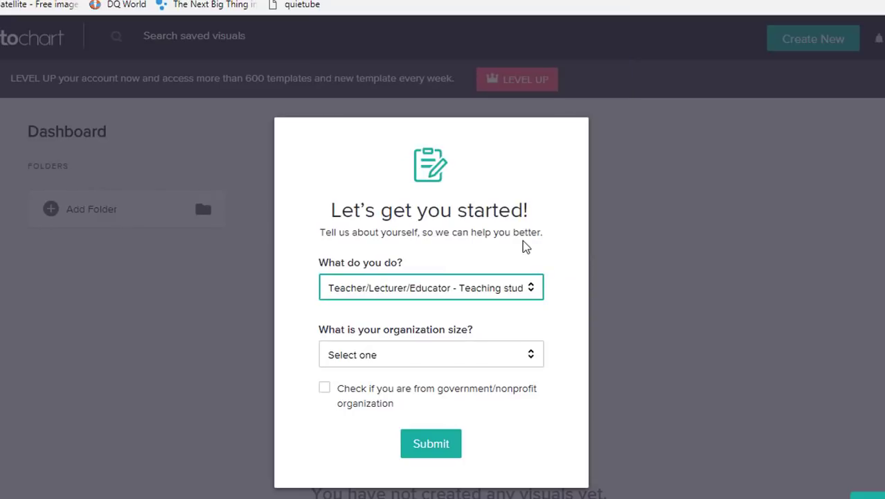
{"action": "left_click", "coordinate": [374, 356]}
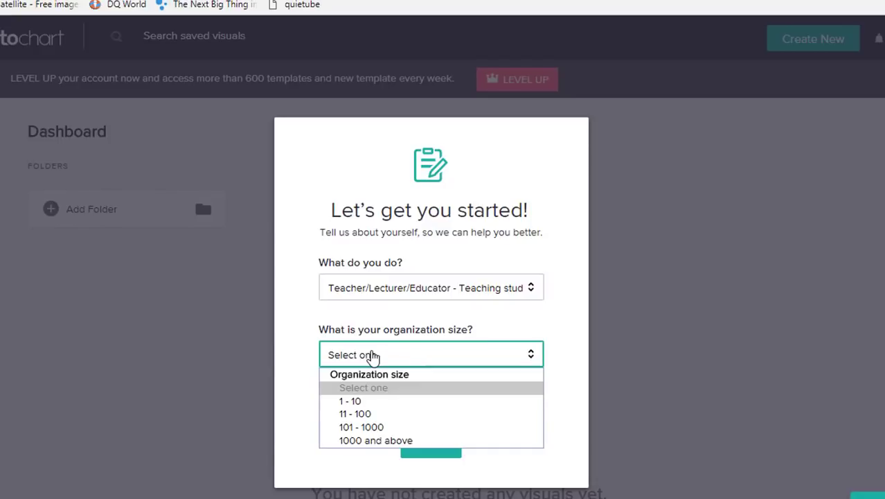
{"action": "left_click", "coordinate": [379, 428]}
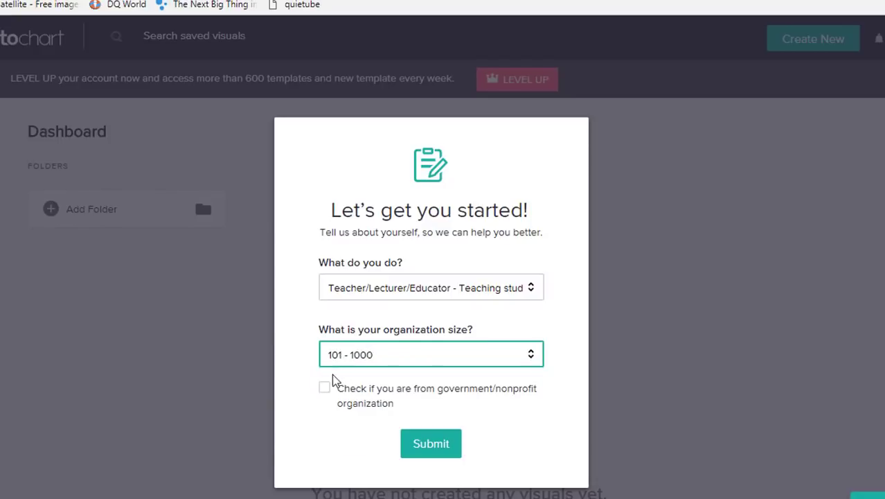
{"action": "left_click", "coordinate": [417, 443]}
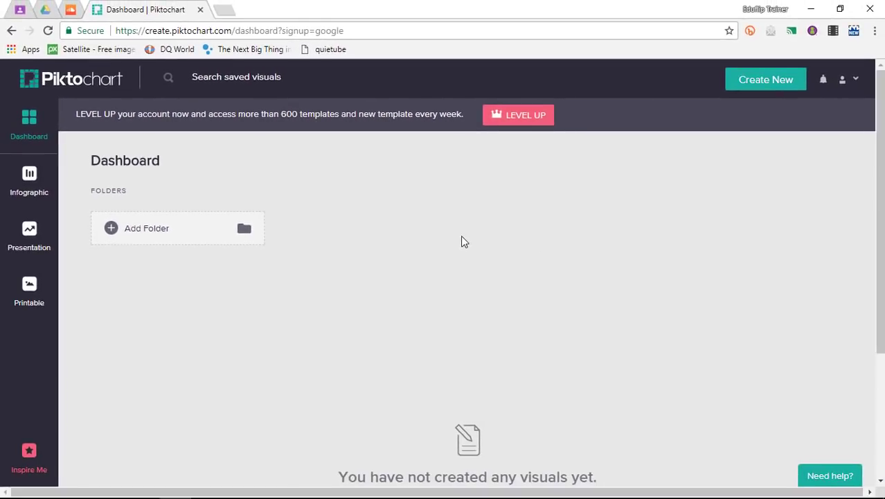
- Create a new visual and choose Infographic as its type
{"action": "left_click", "coordinate": [766, 83]}
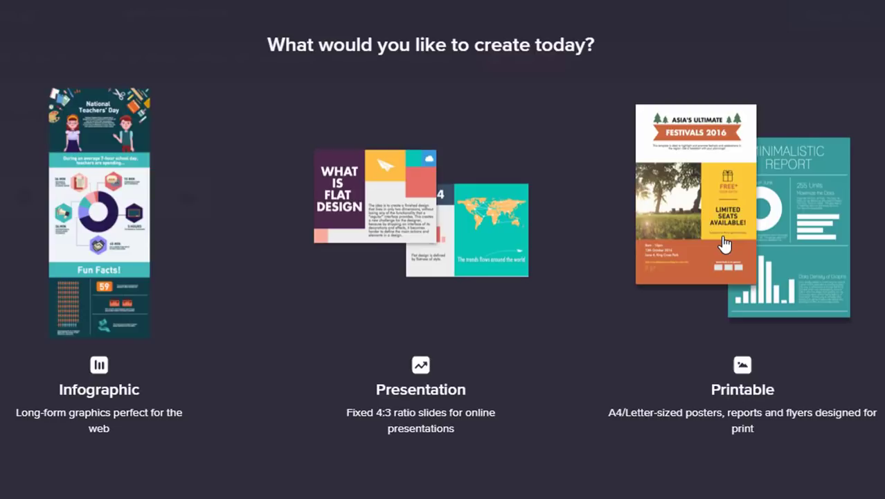
{"action": "left_click", "coordinate": [118, 194]}
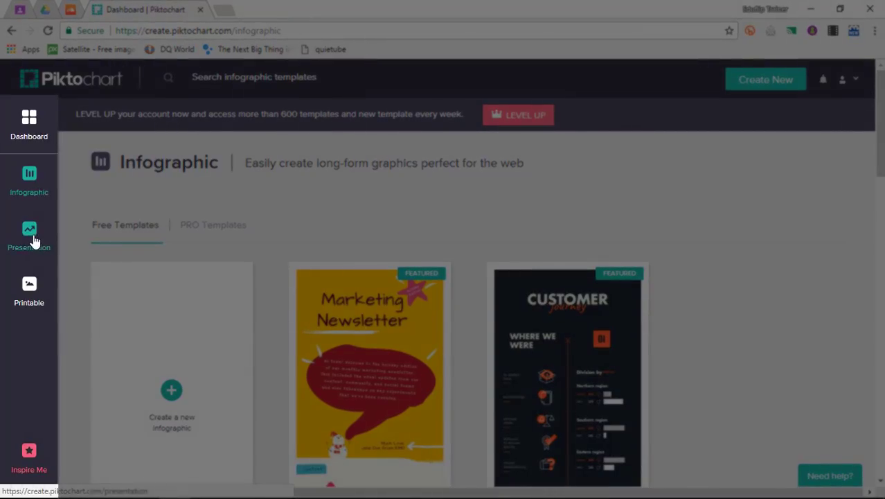
{"action": "left_click", "coordinate": [33, 240]}
{"action": "left_click", "coordinate": [30, 291]}
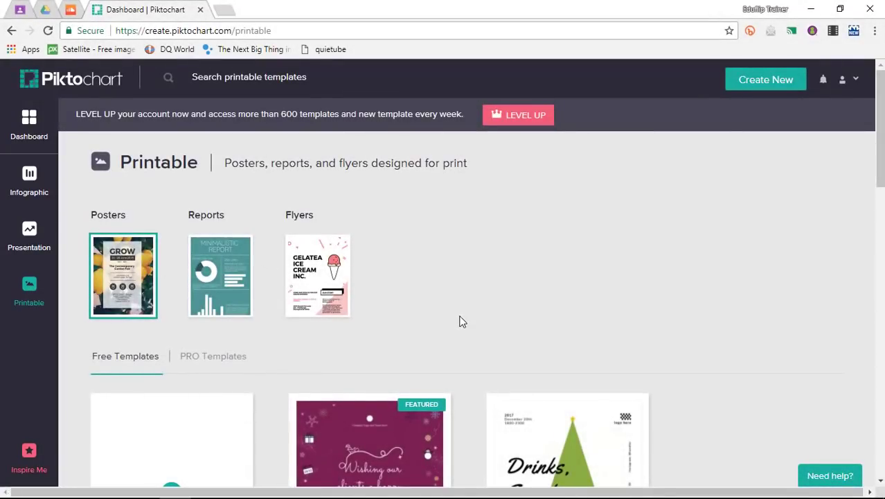
{"action": "scroll", "coordinate": [461, 321], "scroll_direction": "down", "scroll_amount": 1}
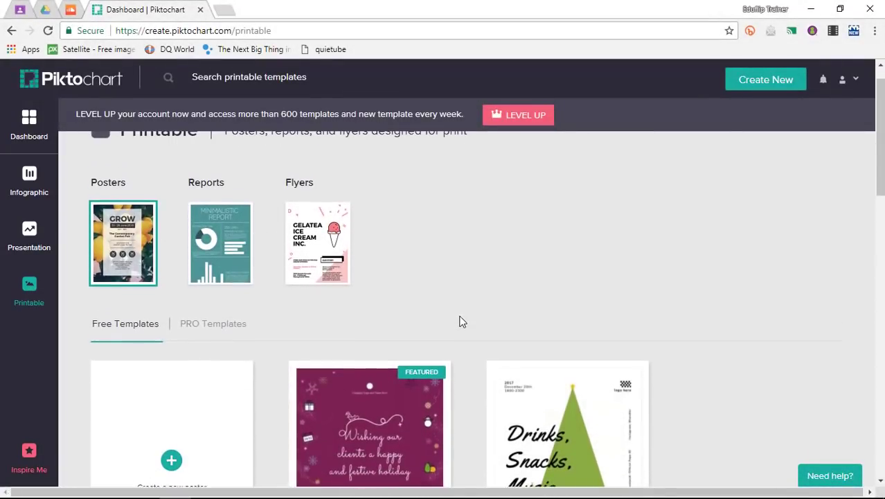
{"action": "left_click", "coordinate": [233, 331]}
{"action": "scroll", "coordinate": [504, 265], "scroll_direction": "down", "scroll_amount": 2}
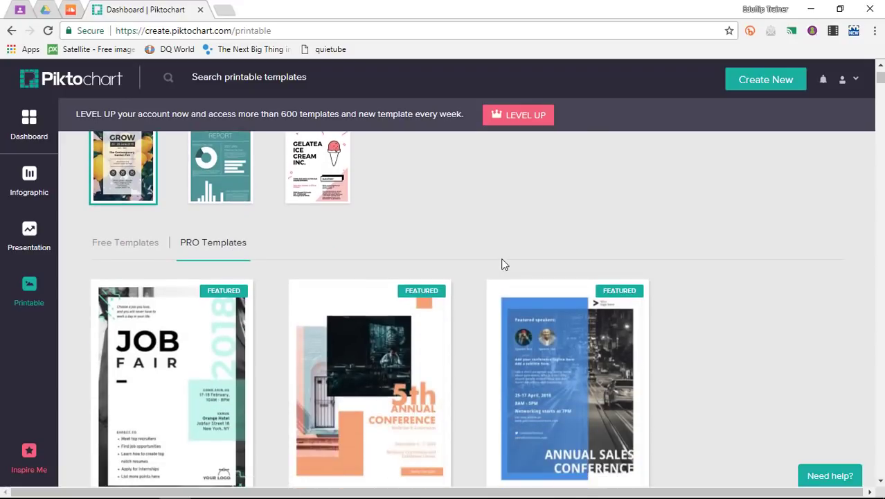
{"action": "left_click", "coordinate": [29, 192]}
{"action": "key", "text": "ctrl+plus"}
{"action": "key", "text": "ctrl+plus"}
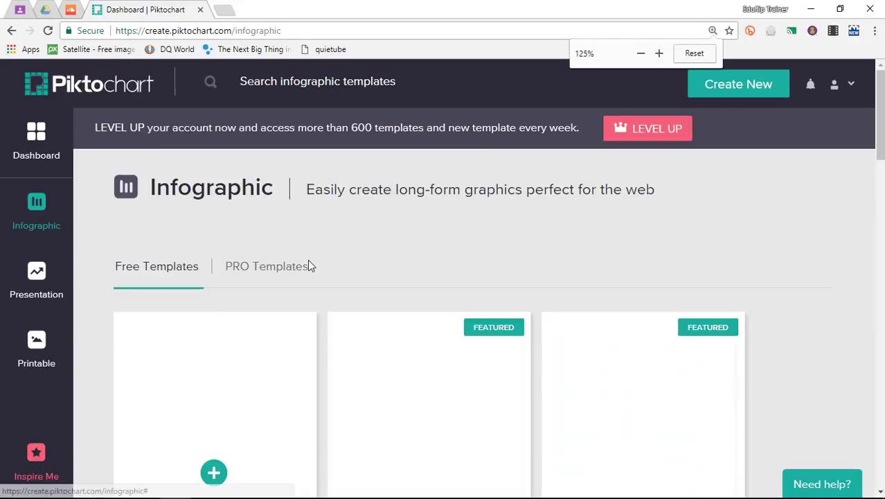
{"action": "key", "text": "ctrl+0"}
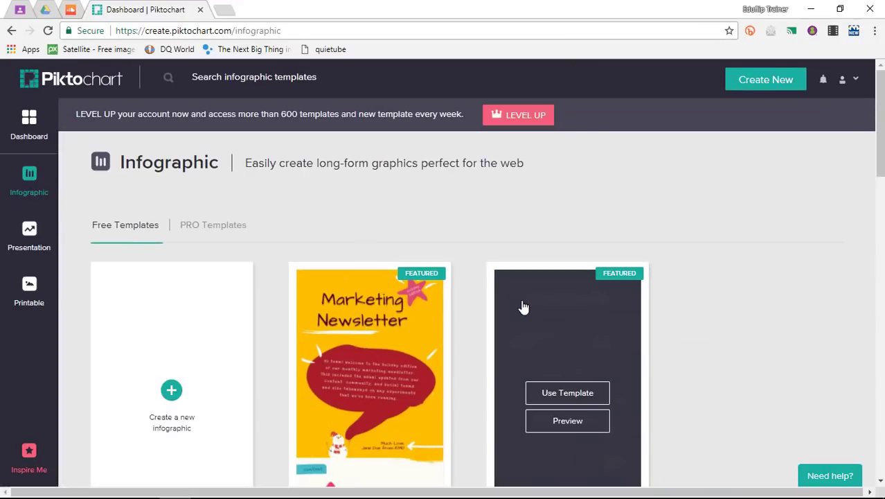
- Preview the Candidate Survey Results template and start a new infographic from it
{"action": "scroll", "coordinate": [522, 307], "scroll_direction": "down", "scroll_amount": 3}
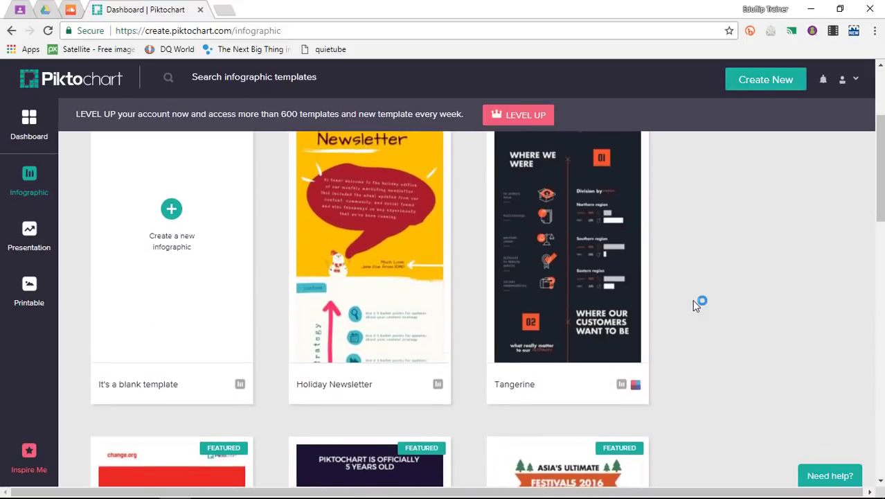
{"action": "scroll", "coordinate": [693, 303], "scroll_direction": "down", "scroll_amount": 3}
{"action": "scroll", "coordinate": [695, 303], "scroll_direction": "down", "scroll_amount": 5}
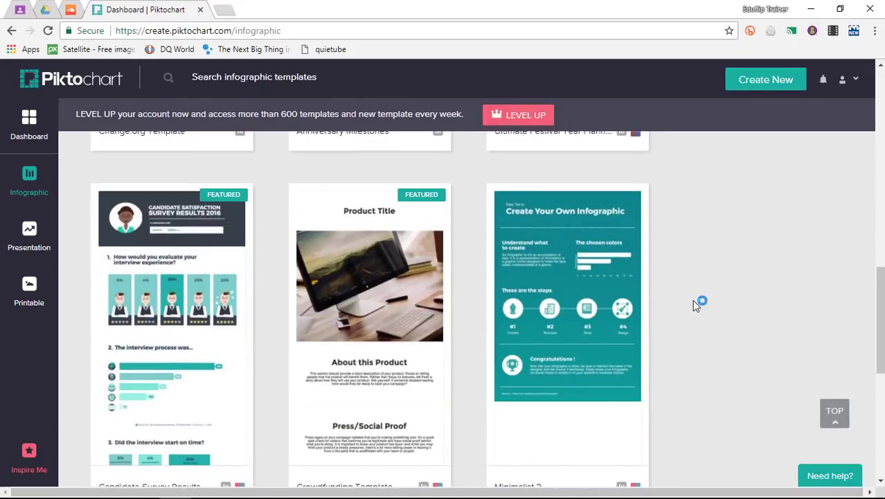
{"action": "mouse_move", "coordinate": [173, 283]}
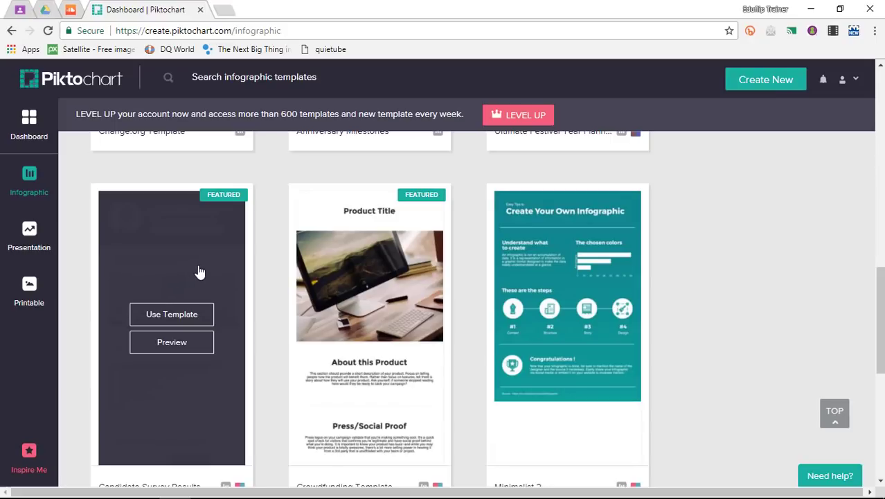
{"action": "left_click", "coordinate": [182, 345]}
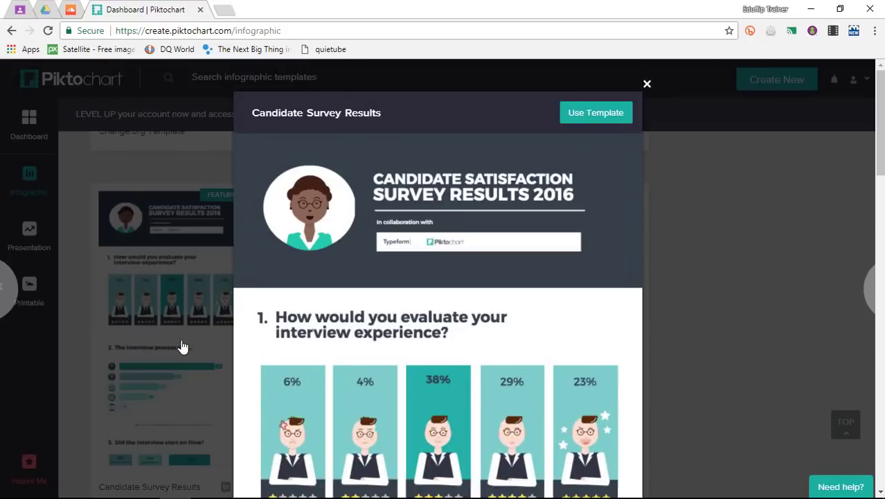
{"action": "scroll", "coordinate": [546, 353], "scroll_direction": "down", "scroll_amount": 3}
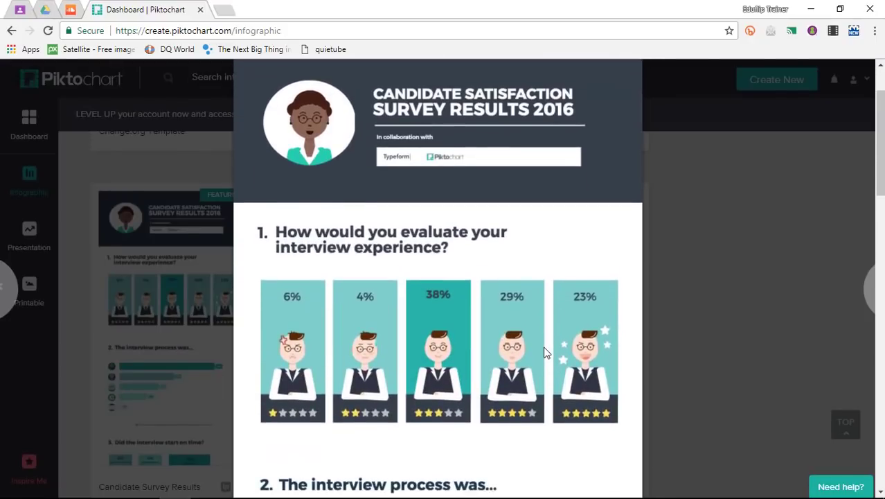
{"action": "scroll", "coordinate": [545, 353], "scroll_direction": "down", "scroll_amount": 6}
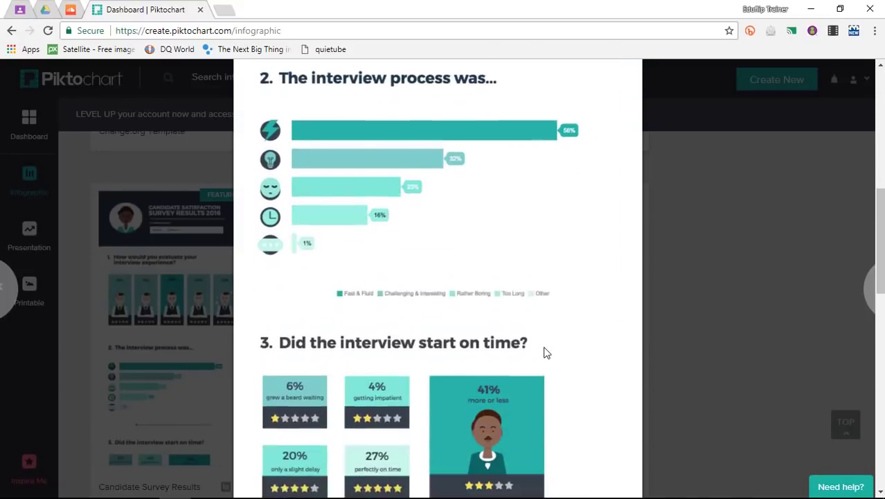
{"action": "scroll", "coordinate": [545, 354], "scroll_direction": "down", "scroll_amount": 6}
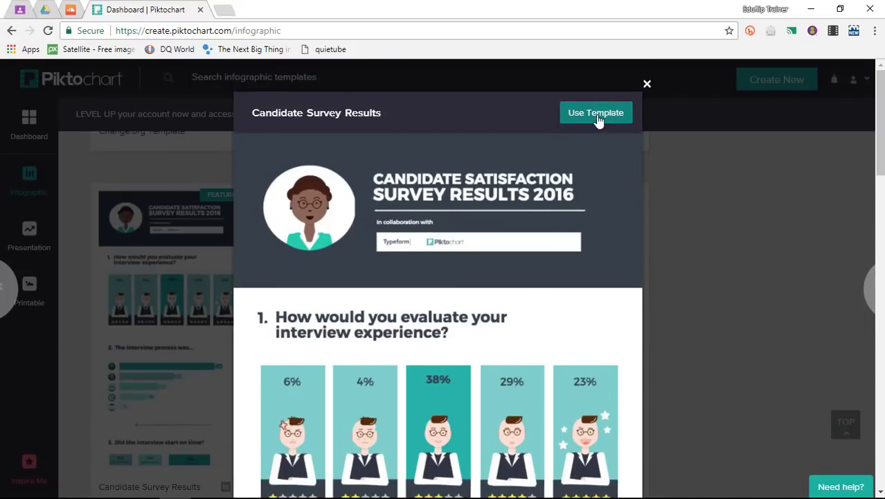
{"action": "left_click", "coordinate": [597, 114]}
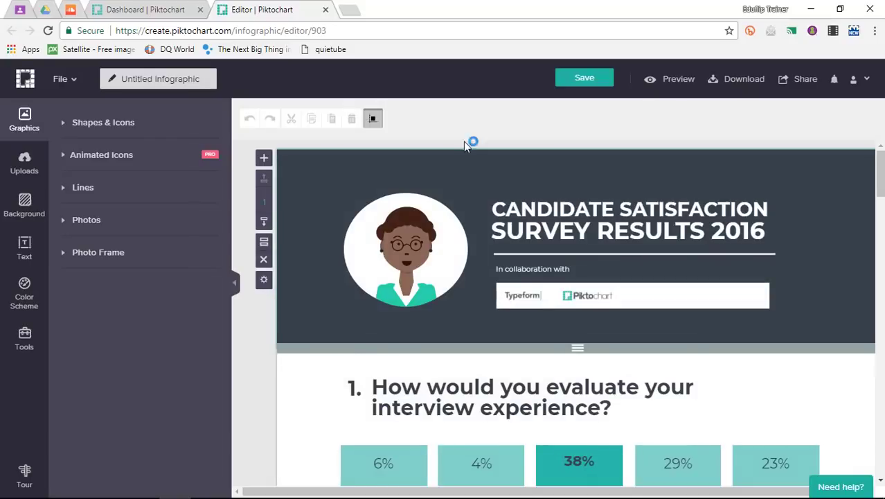
- Retitle the infographic 'Our very first Infographic' and commit the name
{"action": "left_click", "coordinate": [162, 78]}
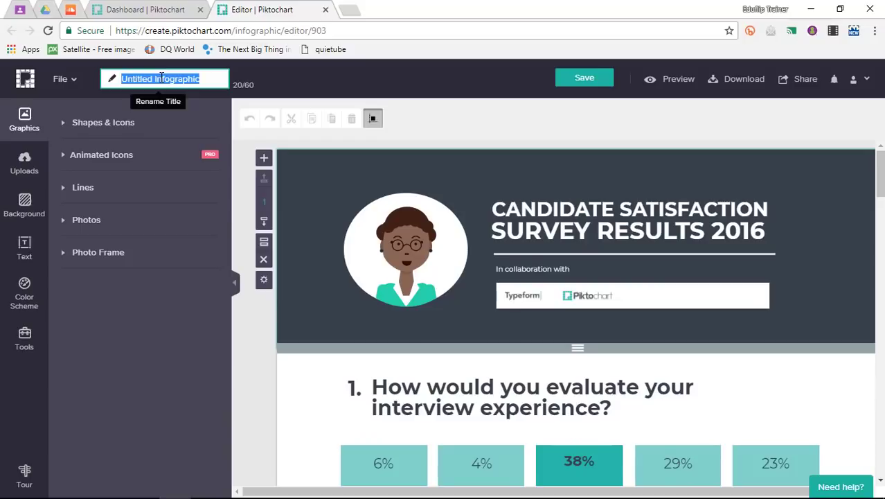
{"action": "type", "text": "Our very fir"}
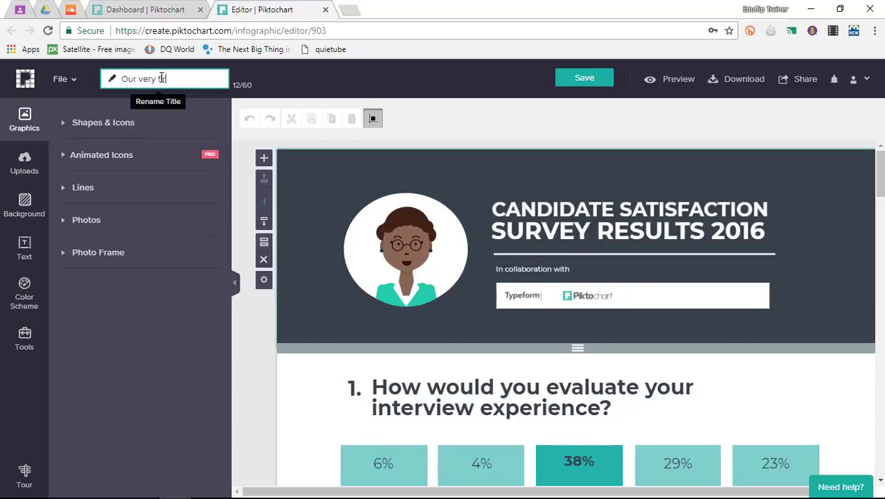
{"action": "type", "text": "st Infographic"}
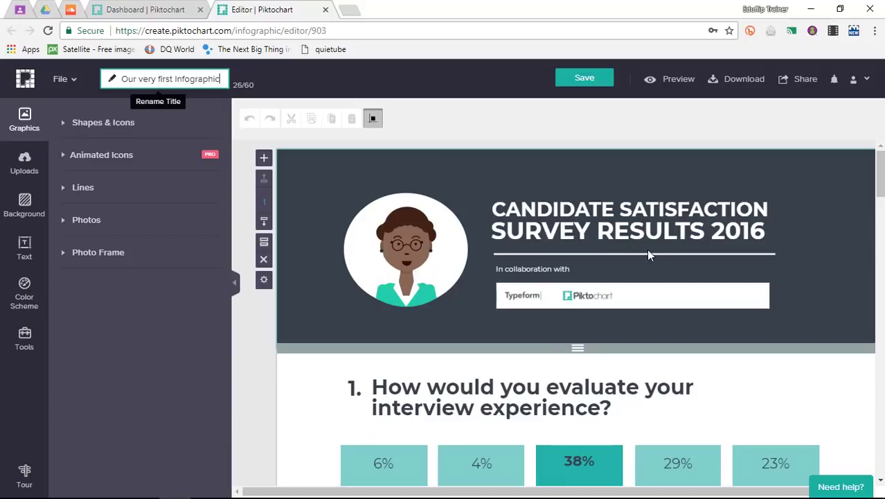
{"action": "left_click", "coordinate": [616, 231]}
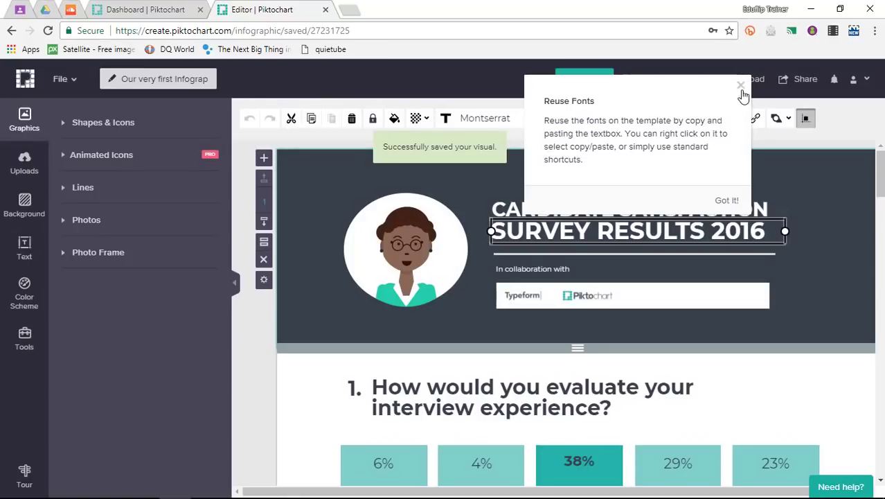
- Replace the headline with 'Flipped Classroom Tutorials' and the subtitle with 'YouTube Videos'
{"action": "left_click", "coordinate": [742, 87]}
{"action": "left_click", "coordinate": [626, 209]}
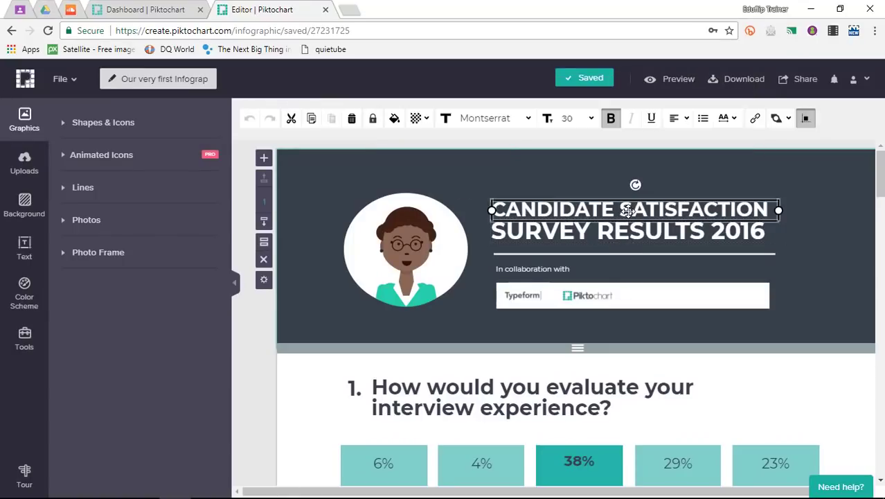
{"action": "left_click", "coordinate": [627, 211]}
{"action": "key", "text": "ctrl+a"}
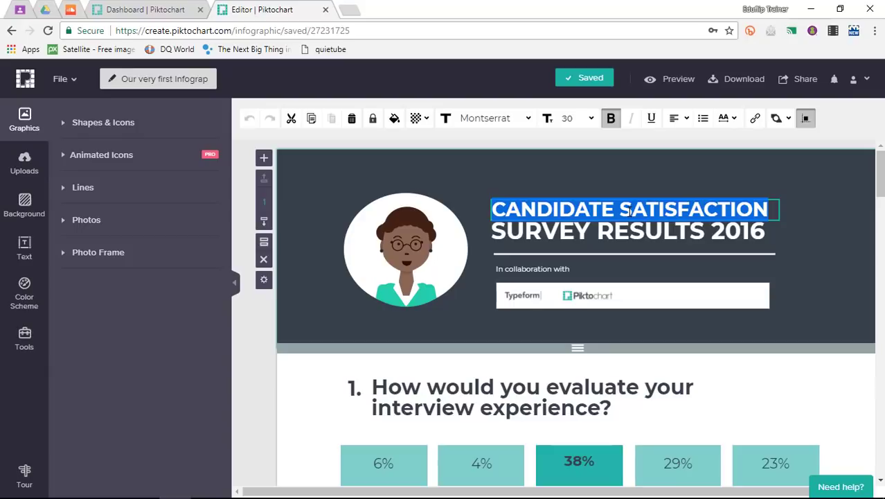
{"action": "type", "text": "Flipped"}
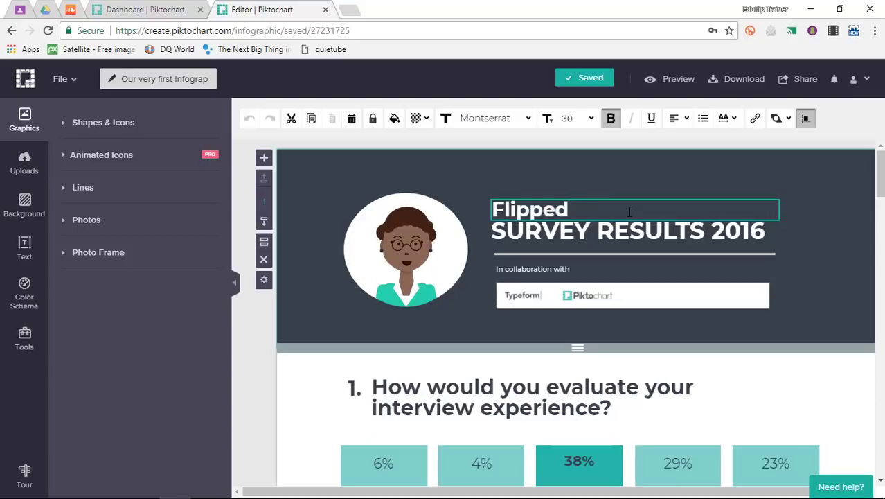
{"action": "type", "text": " Classr"}
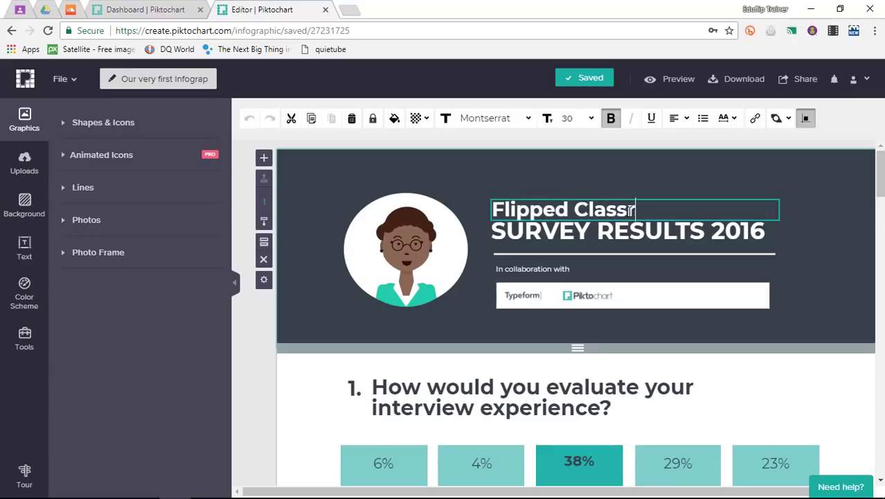
{"action": "type", "text": "oom"}
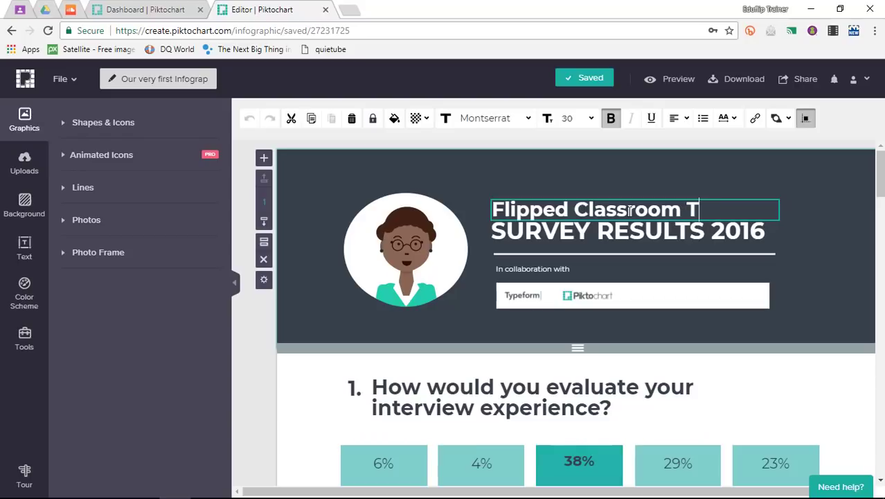
{"action": "type", "text": "Tutorials"}
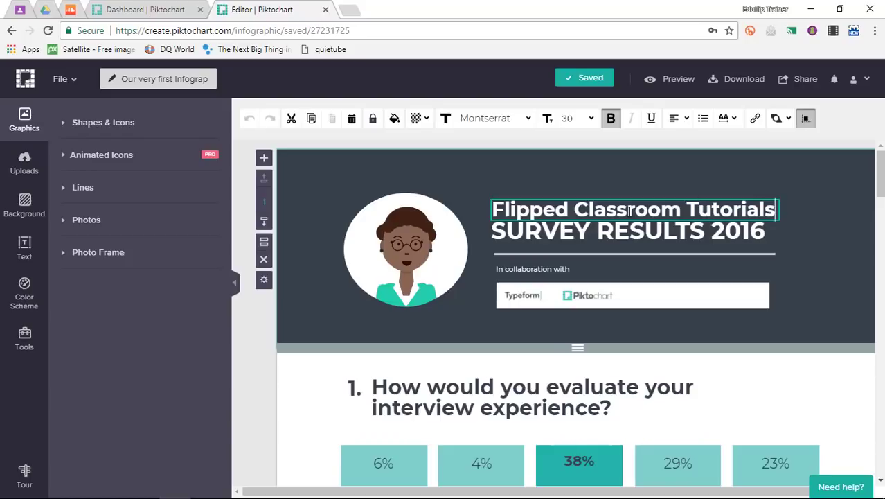
{"action": "left_click_drag", "start_coordinate": [630, 211], "coordinate": [660, 212]}
{"action": "key", "text": "Escape"}
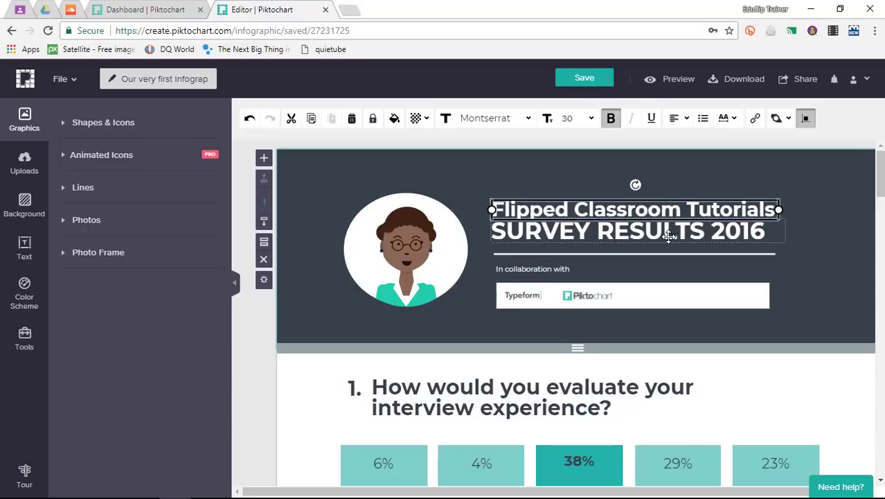
{"action": "left_click", "coordinate": [637, 234]}
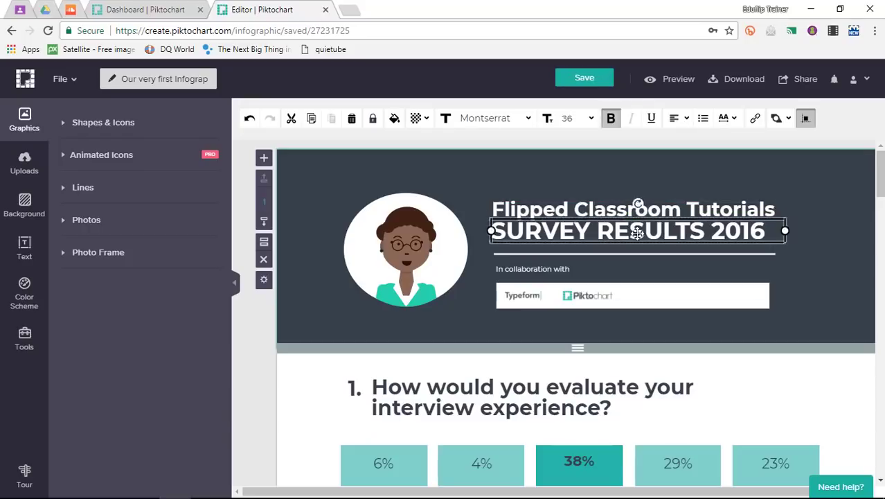
{"action": "double_click", "coordinate": [637, 233]}
{"action": "type", "text": "YouTube Videos"}
- Delete the partner logos, the 'In collaboration with' caption and the character illustration
{"action": "left_click", "coordinate": [544, 293]}
{"action": "key", "text": "Delete"}
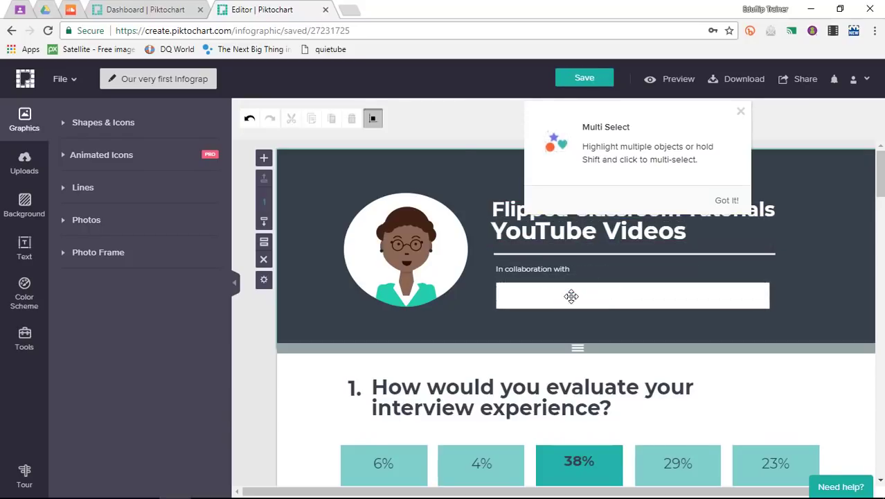
{"action": "left_click", "coordinate": [571, 295]}
{"action": "key", "text": "Delete"}
{"action": "scroll", "coordinate": [571, 295], "scroll_direction": "down", "scroll_amount": 1}
{"action": "left_click", "coordinate": [405, 166]}
{"action": "key", "text": "Delete"}
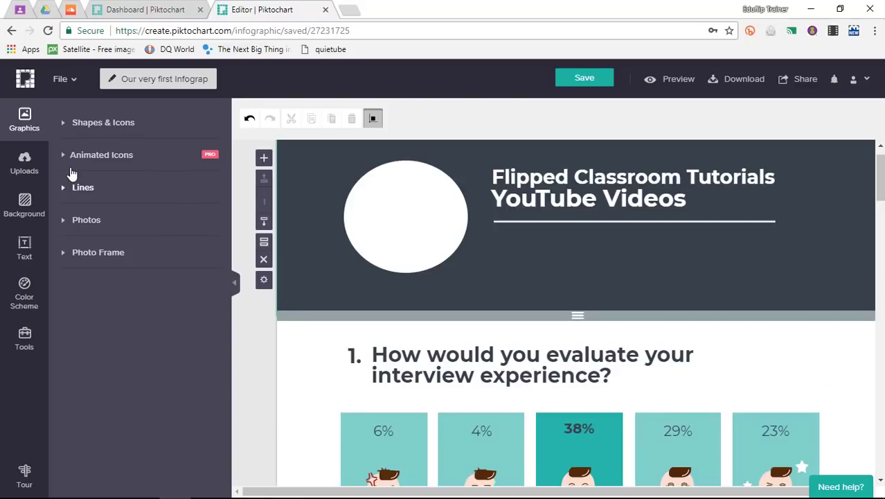
{"action": "left_click", "coordinate": [131, 238]}
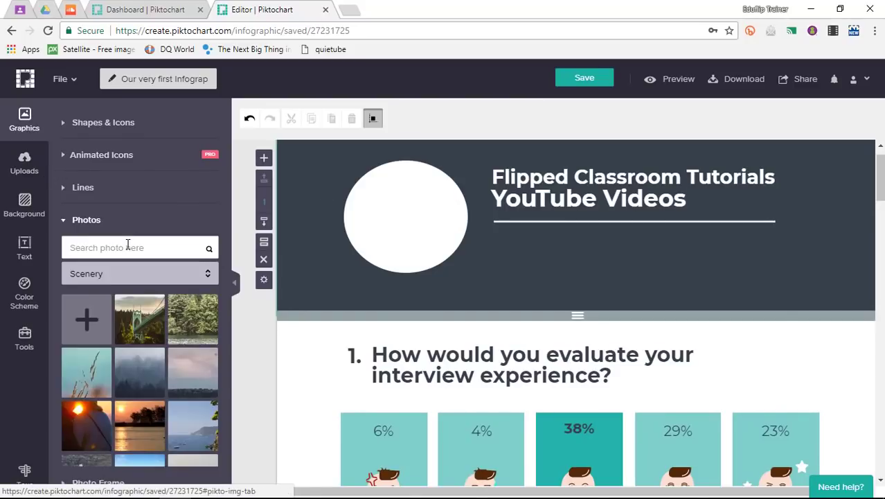
- Upload the Copy of Modern Logo (1) image and place it inside the header's white circle
{"action": "left_click", "coordinate": [86, 320]}
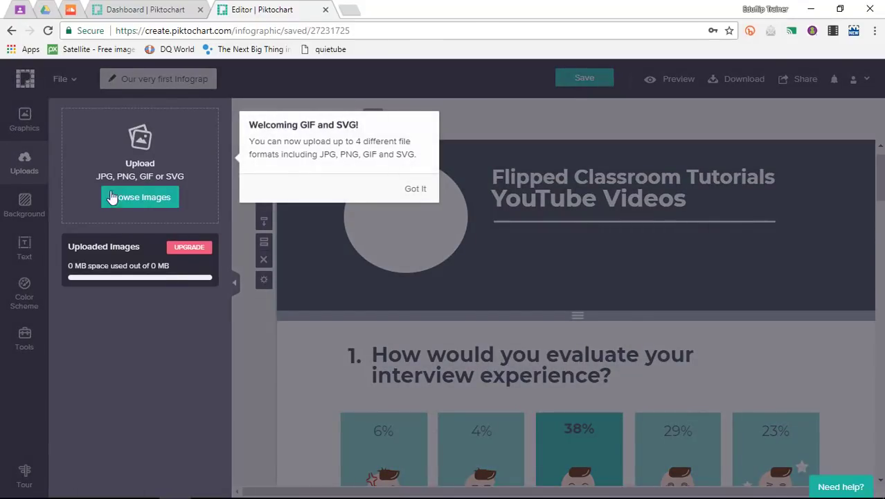
{"action": "left_click", "coordinate": [145, 199]}
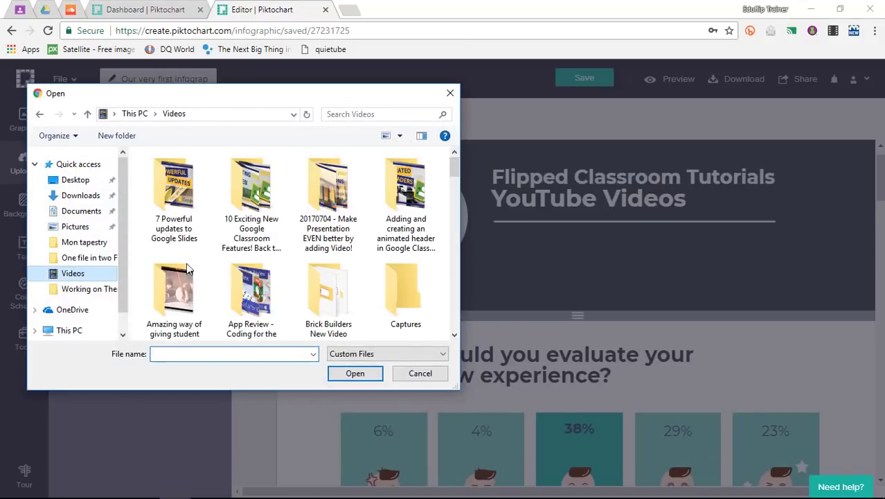
{"action": "scroll", "coordinate": [453, 216], "scroll_direction": "down", "scroll_amount": 5}
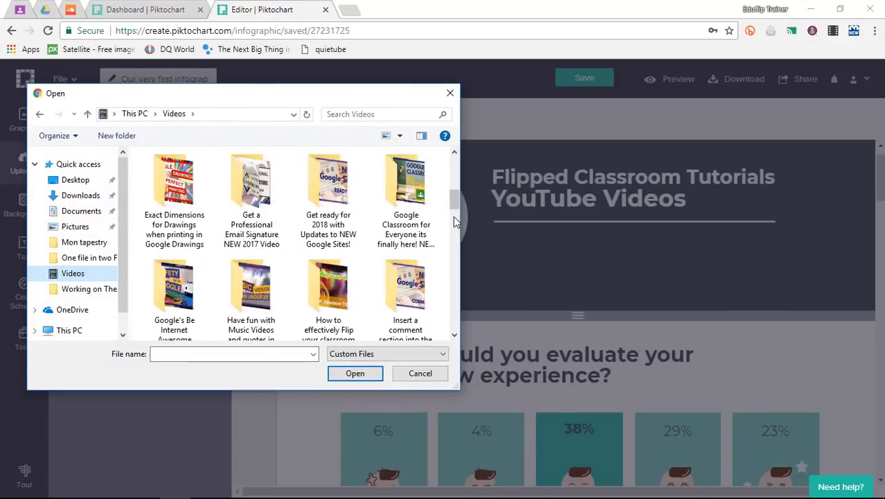
{"action": "scroll", "coordinate": [452, 219], "scroll_direction": "down", "scroll_amount": 5}
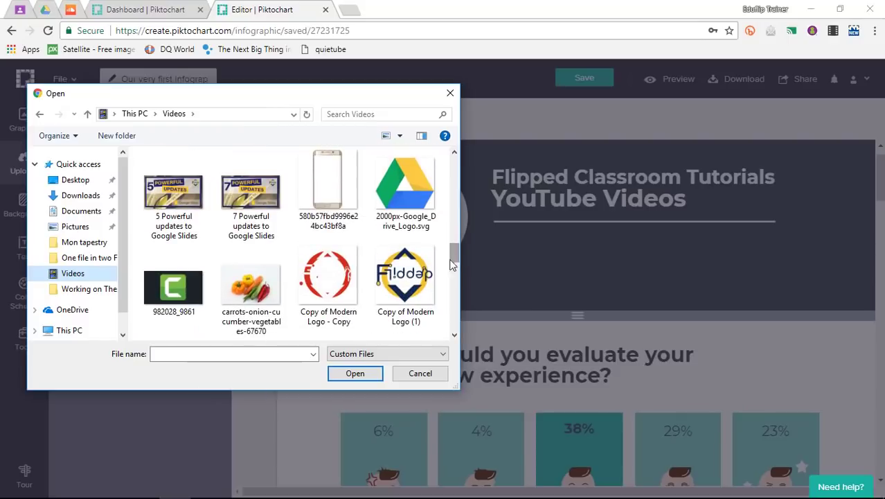
{"action": "left_click", "coordinate": [406, 291]}
{"action": "double_click", "coordinate": [405, 291]}
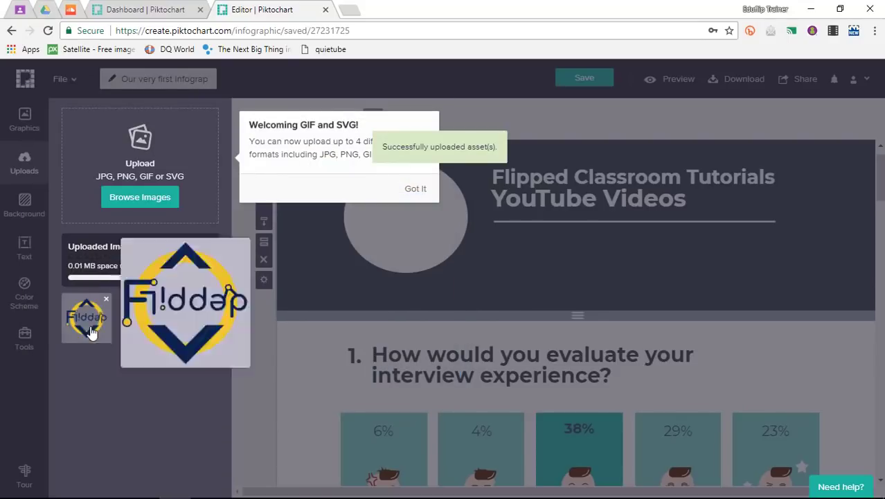
{"action": "left_click", "coordinate": [87, 314]}
{"action": "left_click_drag", "start_coordinate": [552, 225], "coordinate": [379, 222]}
{"action": "left_click", "coordinate": [629, 267]}
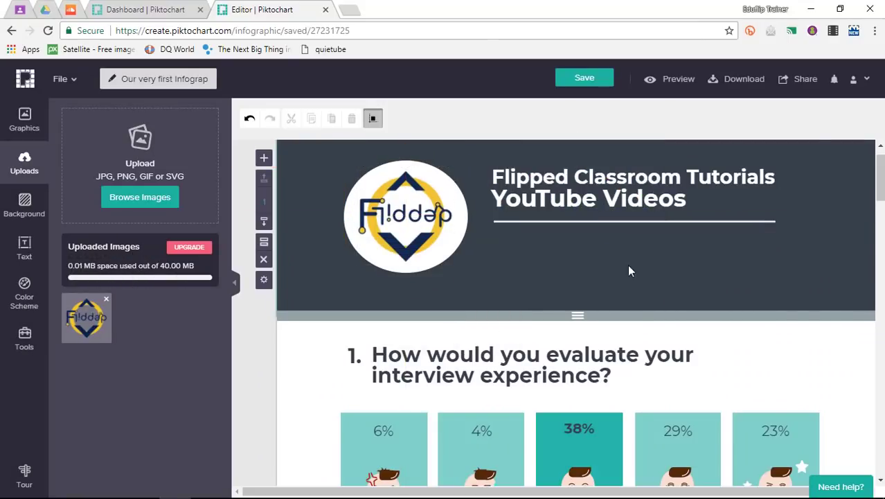
- Select the title text box together with its underline, dismissing the grouping tip
{"action": "left_click", "coordinate": [589, 202]}
{"action": "left_click", "coordinate": [583, 223], "text": "shift"}
{"action": "left_click", "coordinate": [721, 169]}
- Move down the canvas past questions 1–3 to the question 4 donut chart
{"action": "scroll", "coordinate": [485, 277], "scroll_direction": "down", "scroll_amount": 2}
{"action": "left_click", "coordinate": [378, 229]}
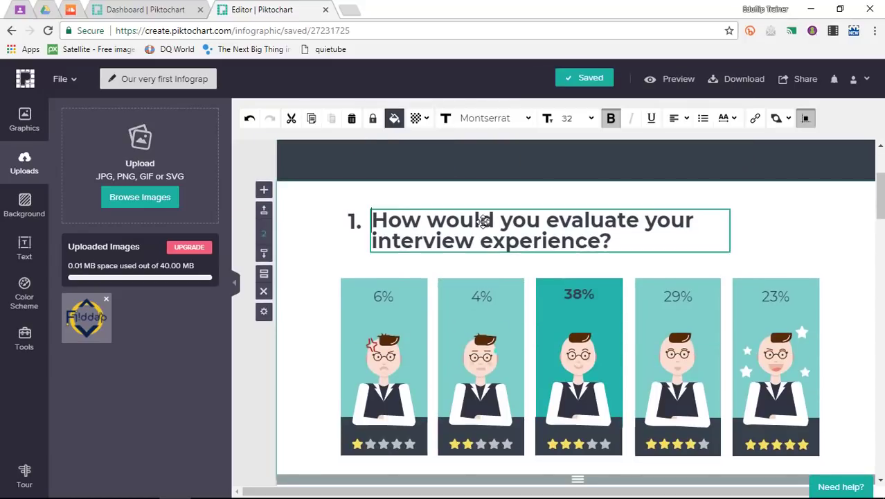
{"action": "scroll", "coordinate": [527, 289], "scroll_direction": "down", "scroll_amount": 6}
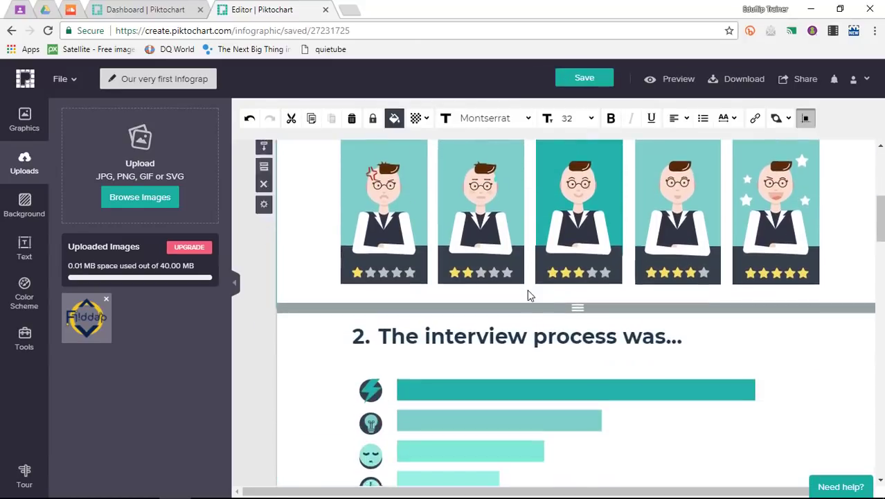
{"action": "scroll", "coordinate": [528, 290], "scroll_direction": "down", "scroll_amount": 15}
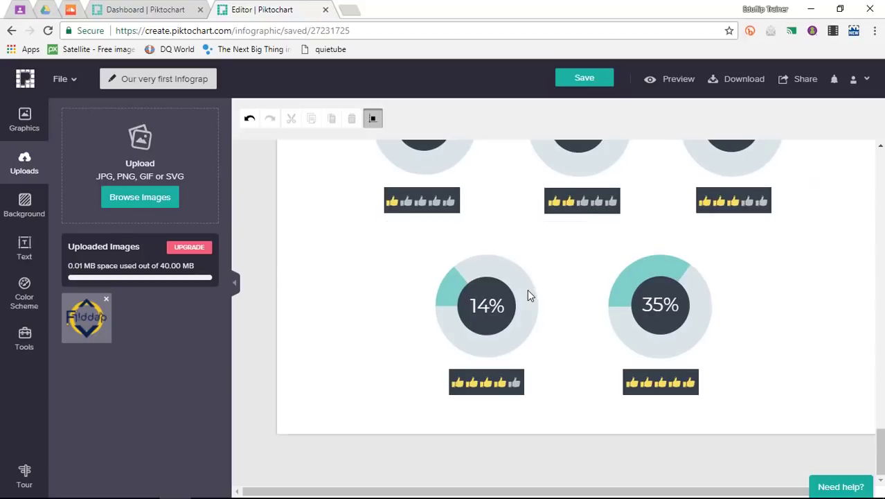
{"action": "left_click", "coordinate": [527, 289]}
{"action": "scroll", "coordinate": [767, 230], "scroll_direction": "up", "scroll_amount": 8}
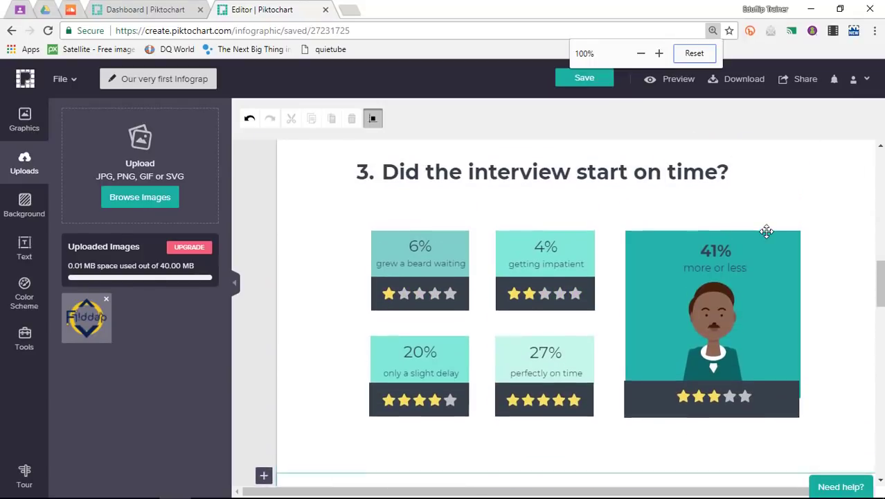
{"action": "left_click", "coordinate": [754, 239]}
{"action": "left_click", "coordinate": [714, 252]}
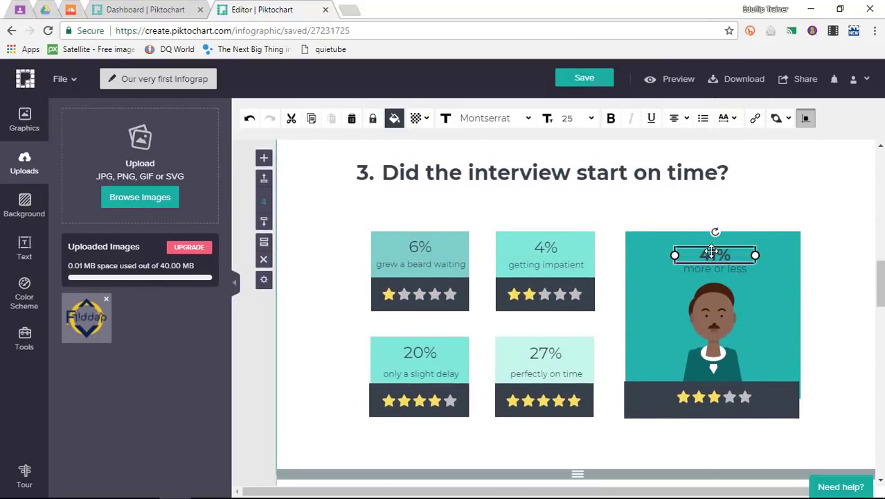
{"action": "scroll", "coordinate": [720, 208], "scroll_direction": "down", "scroll_amount": 5}
{"action": "scroll", "coordinate": [716, 318], "scroll_direction": "up", "scroll_amount": 2}
{"action": "scroll", "coordinate": [716, 328], "scroll_direction": "down", "scroll_amount": 3}
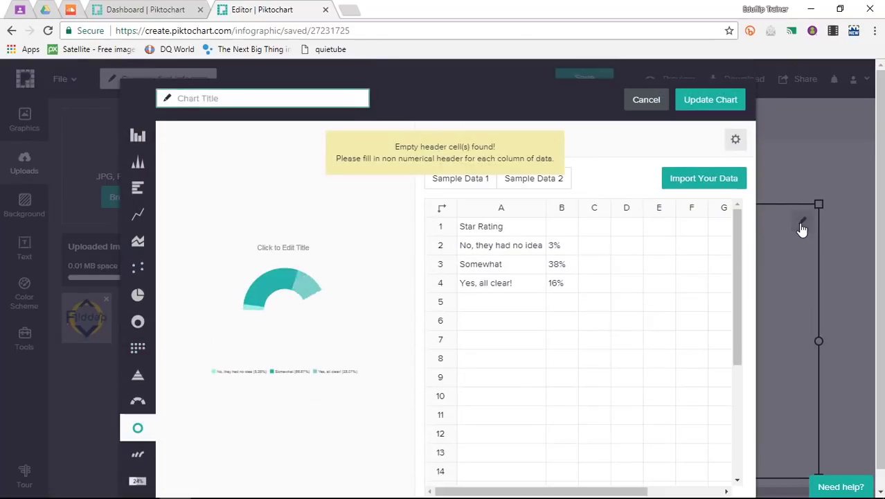
- Enter 60, 30 and 10 as the question 4 chart values and update the donut chart
{"action": "left_click", "coordinate": [555, 283]}
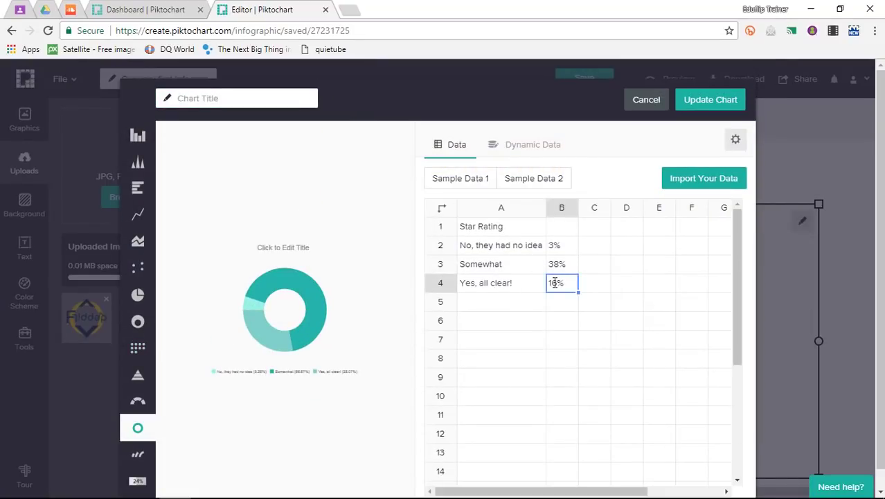
{"action": "double_click", "coordinate": [555, 282]}
{"action": "left_click", "coordinate": [562, 261]}
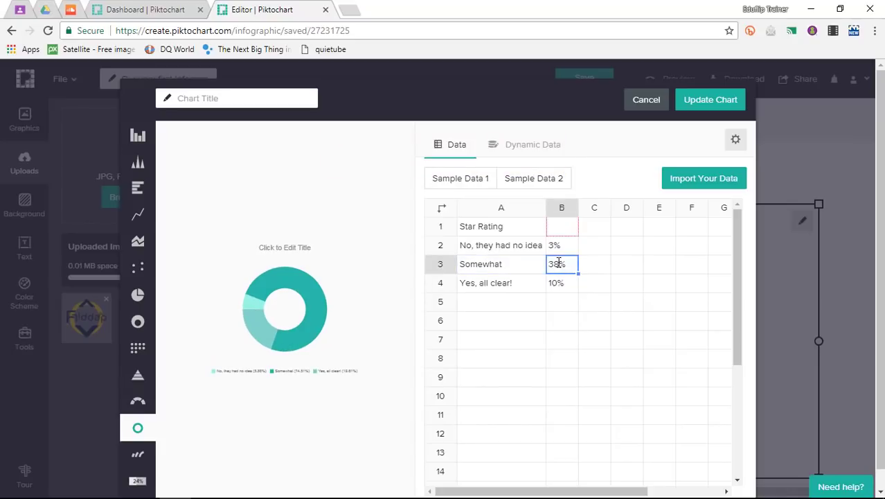
{"action": "type", "text": "30"}
{"action": "left_click", "coordinate": [556, 245]}
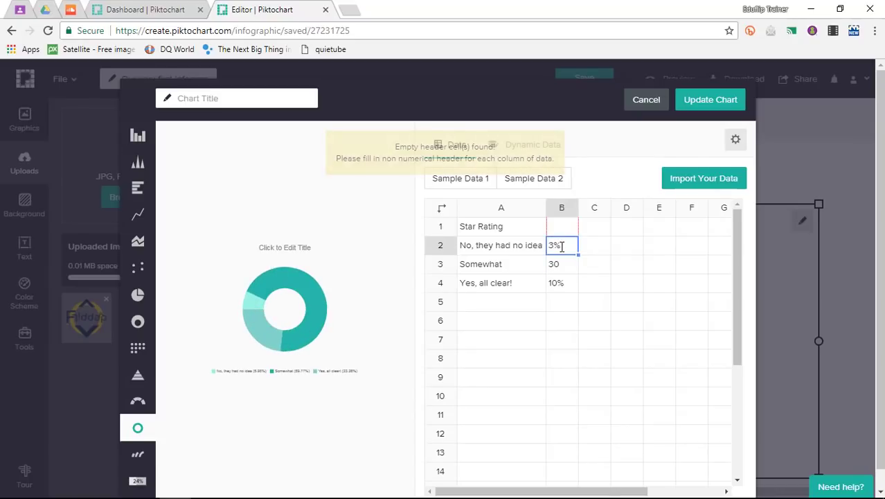
{"action": "type", "text": "60"}
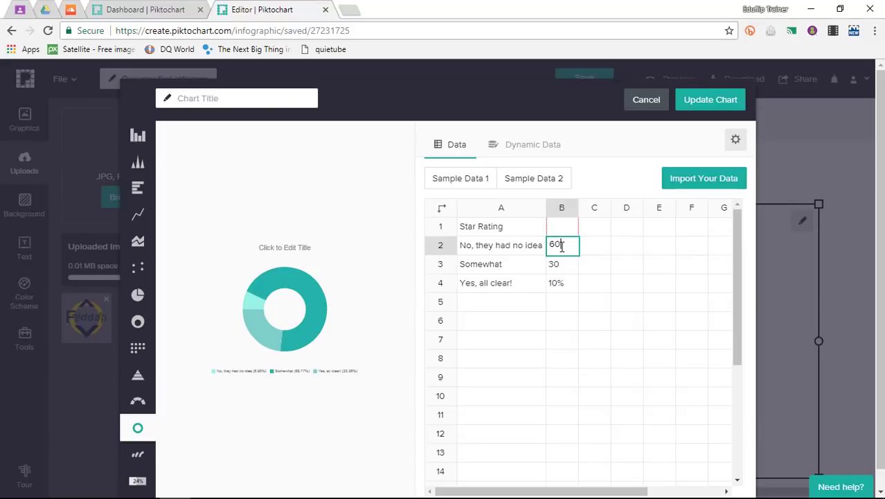
{"action": "left_click", "coordinate": [568, 357]}
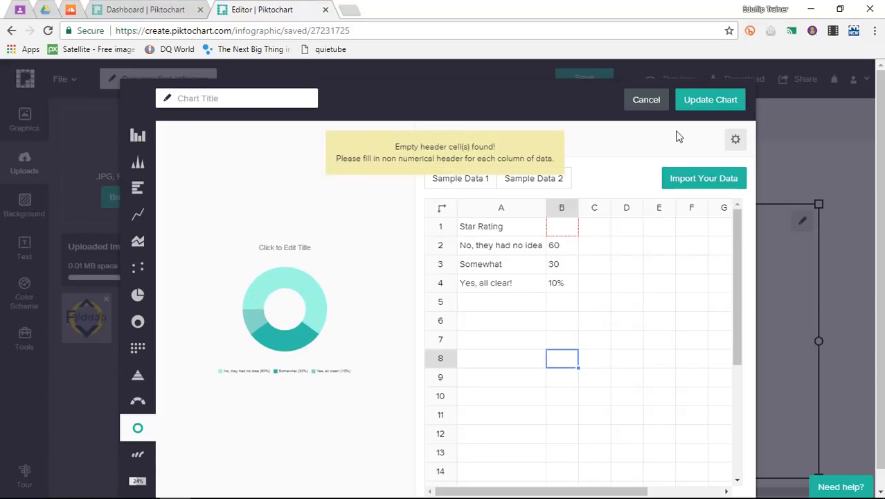
{"action": "left_click", "coordinate": [708, 102]}
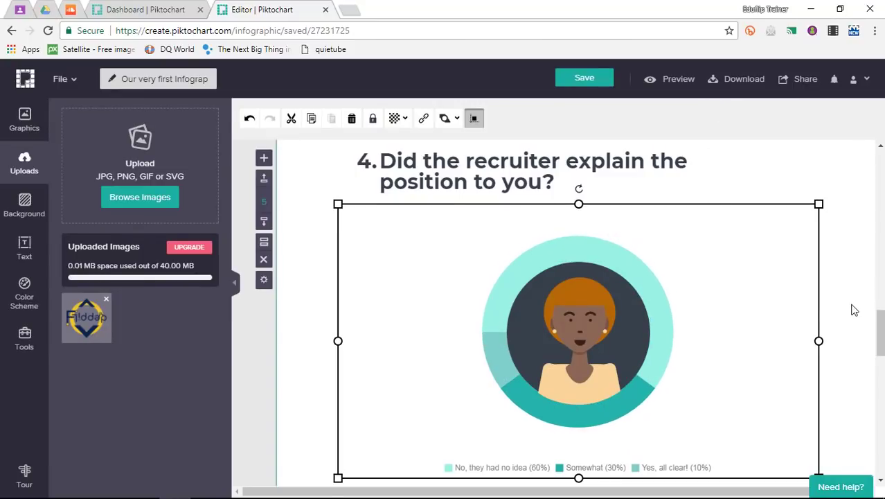
- Deselect the donut chart by clicking blank space on the canvas
{"action": "scroll", "coordinate": [853, 310], "scroll_direction": "down", "scroll_amount": 3}
{"action": "scroll", "coordinate": [852, 308], "scroll_direction": "up", "scroll_amount": 1}
{"action": "scroll", "coordinate": [851, 308], "scroll_direction": "down", "scroll_amount": 8}
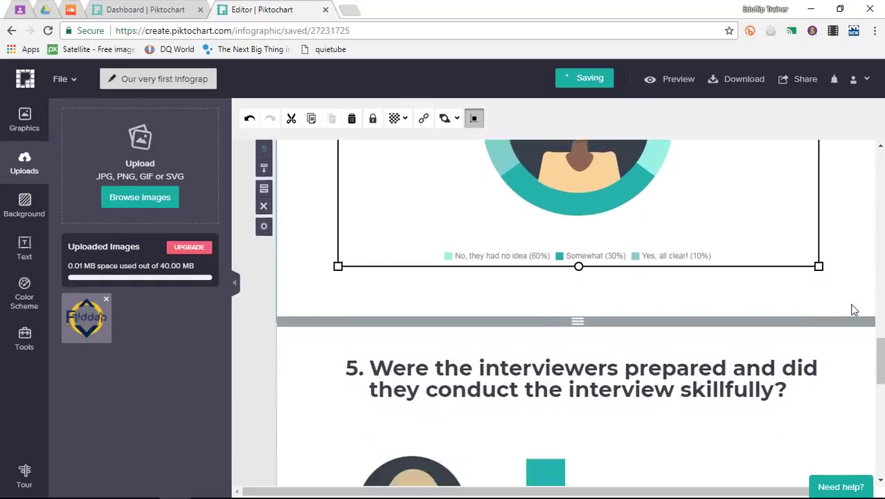
{"action": "left_click", "coordinate": [701, 307]}
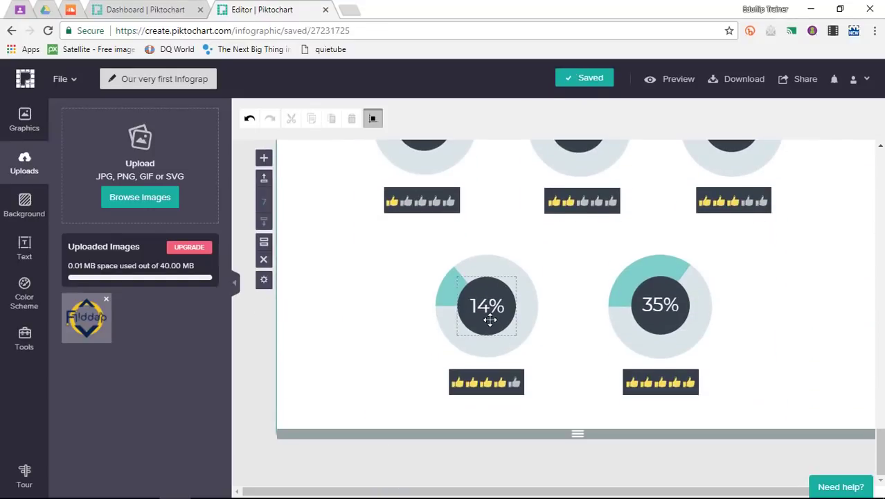
{"action": "scroll", "coordinate": [490, 320], "scroll_direction": "up", "scroll_amount": 10}
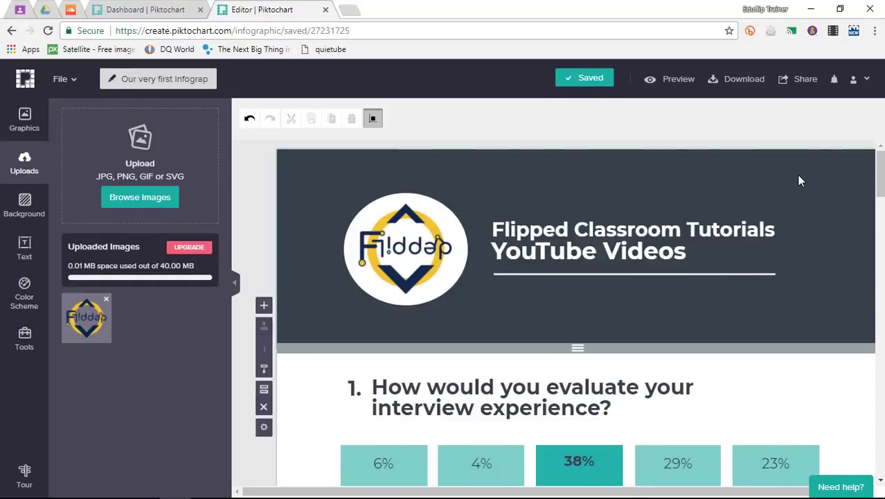
- Switch to Preview and browse the finished infographic and its survey charts
{"action": "left_click", "coordinate": [671, 81]}
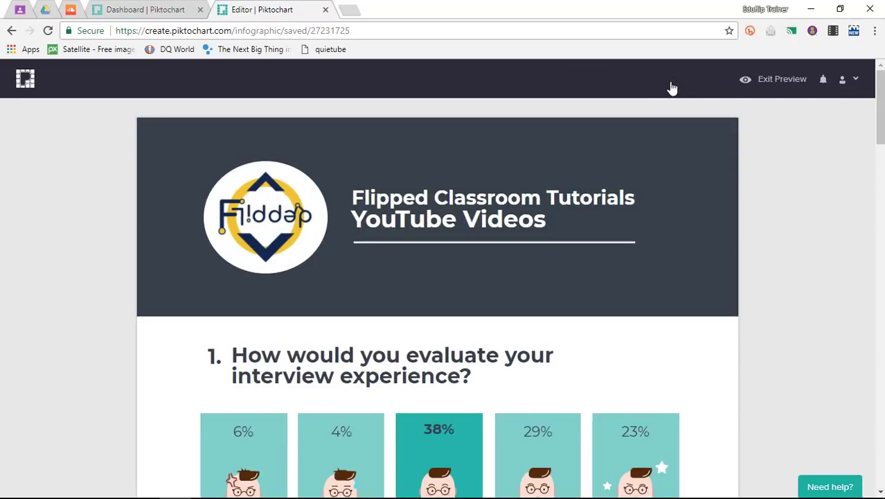
{"action": "scroll", "coordinate": [575, 281], "scroll_direction": "down", "scroll_amount": 7}
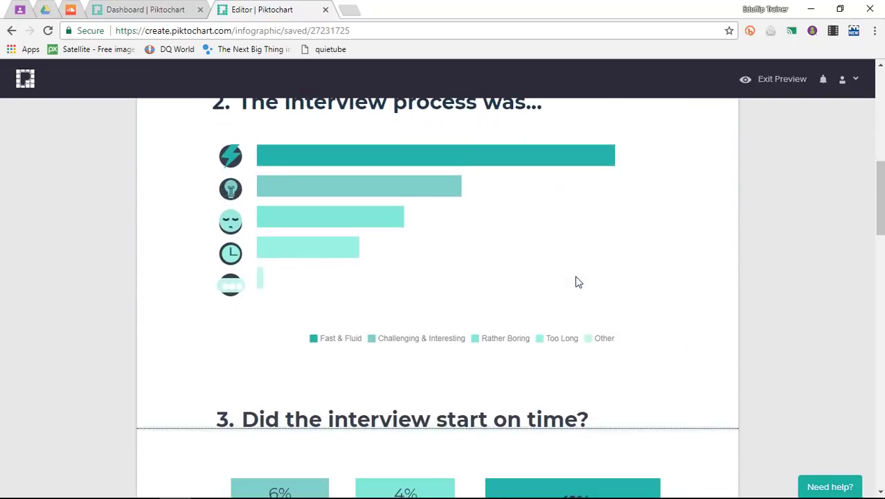
{"action": "mouse_move", "coordinate": [379, 166]}
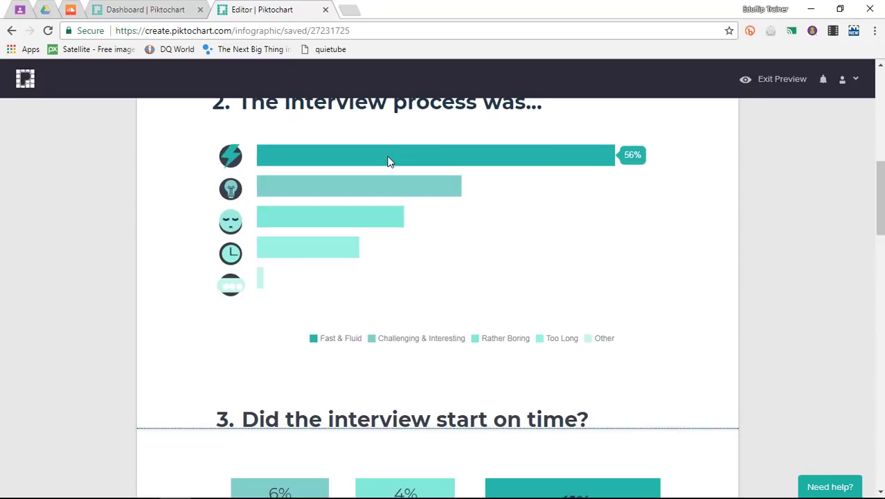
{"action": "mouse_move", "coordinate": [337, 220]}
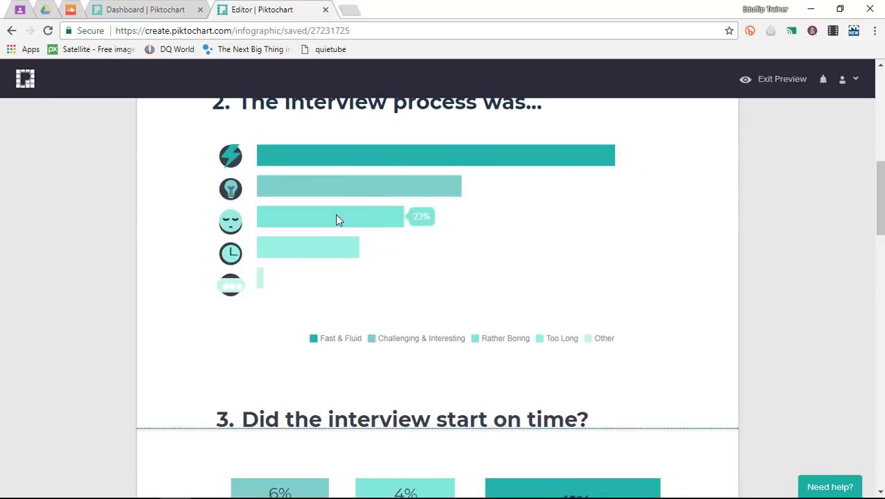
{"action": "scroll", "coordinate": [313, 243], "scroll_direction": "down", "scroll_amount": 3}
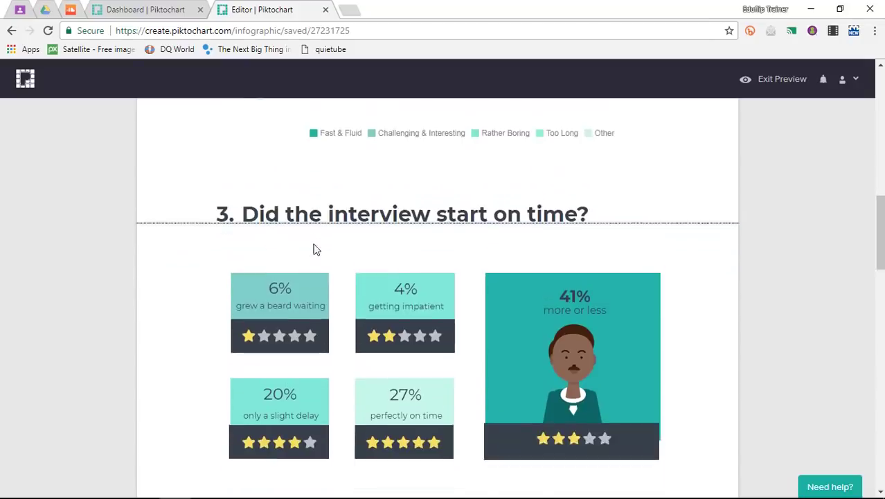
{"action": "scroll", "coordinate": [313, 248], "scroll_direction": "down", "scroll_amount": 2}
{"action": "scroll", "coordinate": [313, 248], "scroll_direction": "down", "scroll_amount": 4}
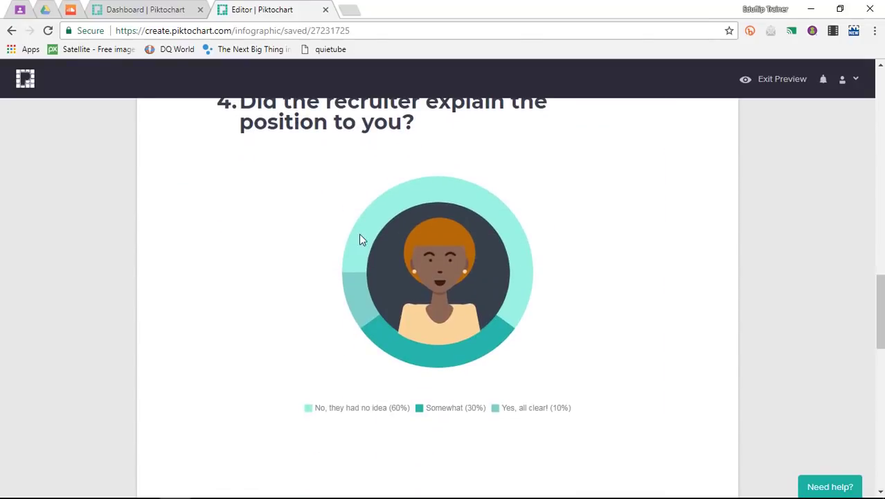
{"action": "scroll", "coordinate": [748, 242], "scroll_direction": "up", "scroll_amount": 15}
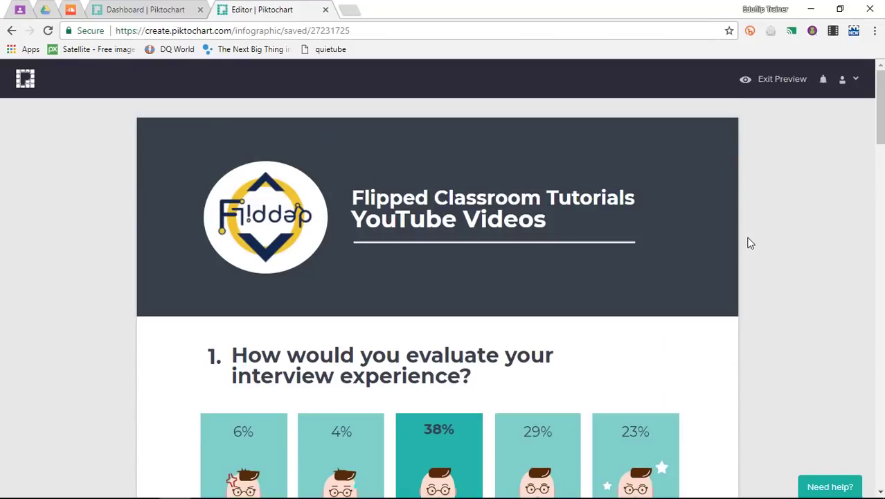
- Exit preview and download the infographic as a Medium-quality PNG
{"action": "left_click", "coordinate": [779, 81]}
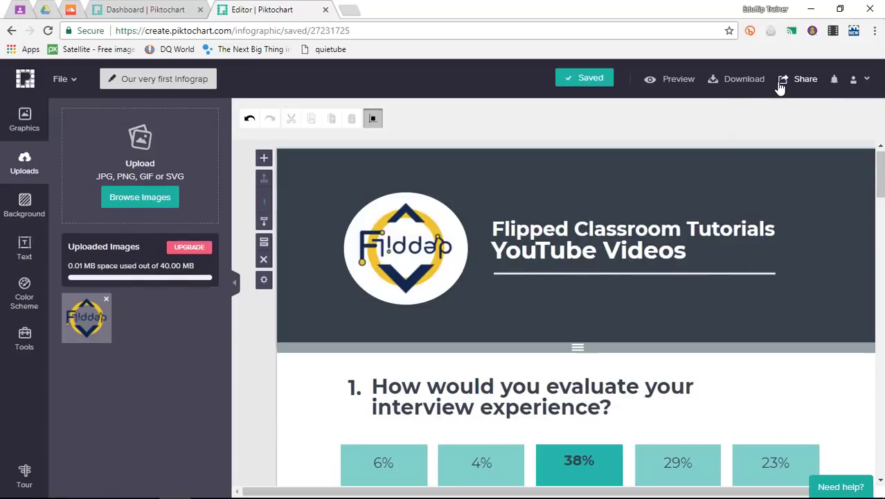
{"action": "left_click", "coordinate": [742, 78]}
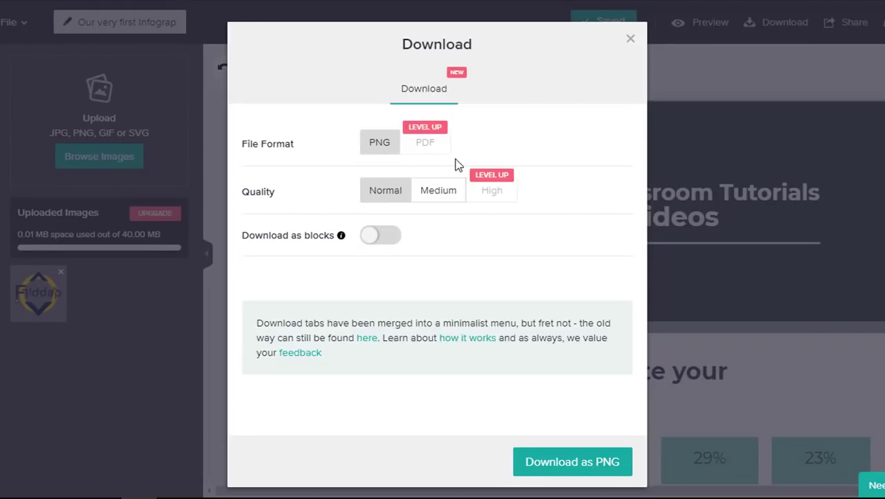
{"action": "mouse_move", "coordinate": [460, 88]}
{"action": "left_click", "coordinate": [438, 197]}
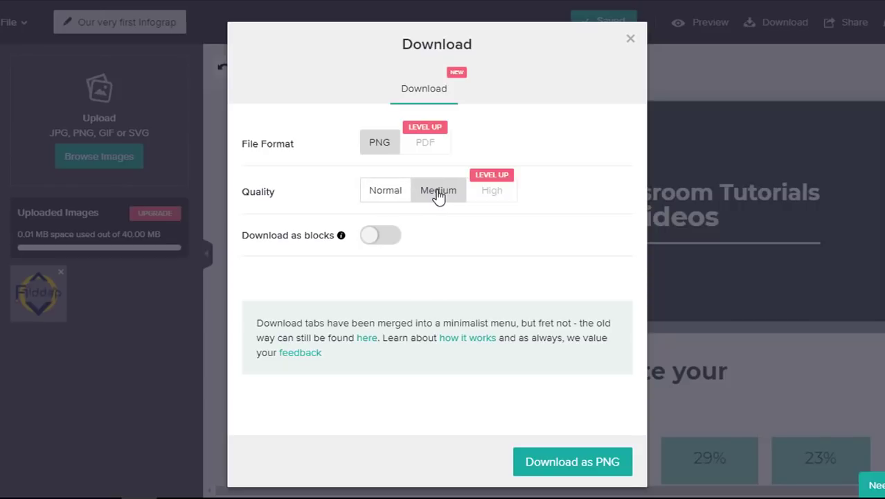
{"action": "left_click", "coordinate": [590, 471]}
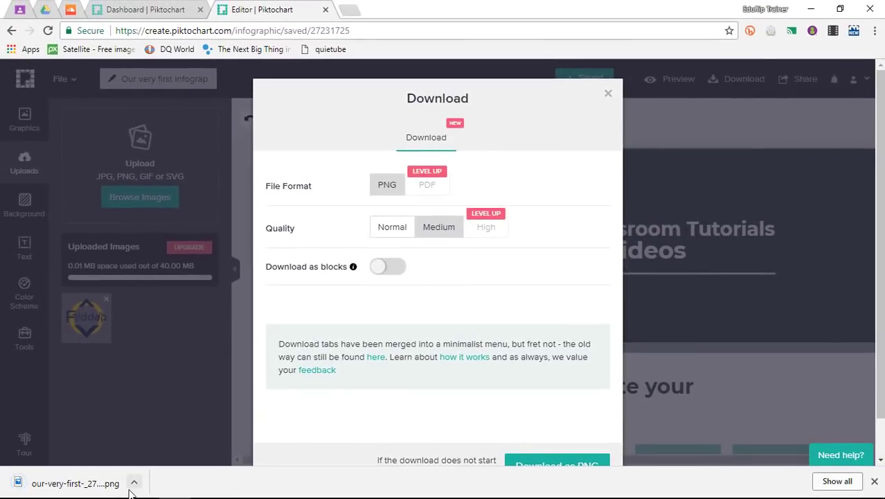
- Review the downloaded PNG in Photos, then close Photos and the Download dialog
{"action": "left_click", "coordinate": [67, 489]}
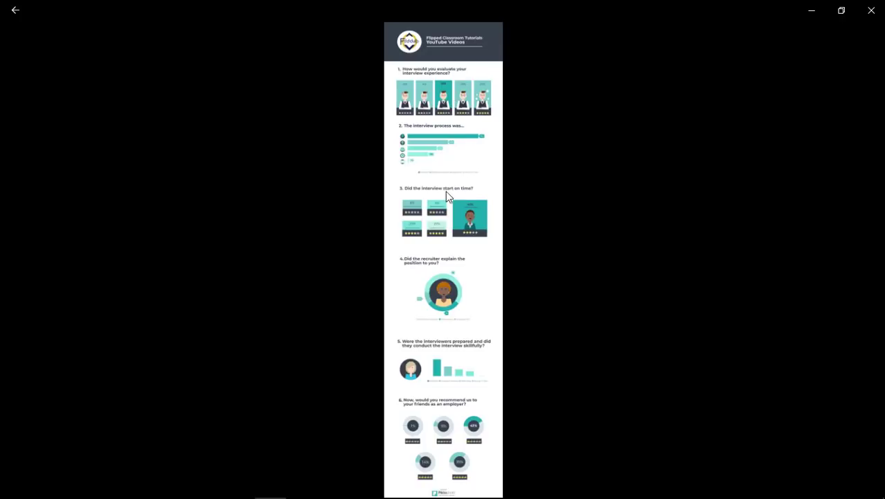
{"action": "scroll", "coordinate": [445, 191], "scroll_direction": "up", "scroll_amount": 3}
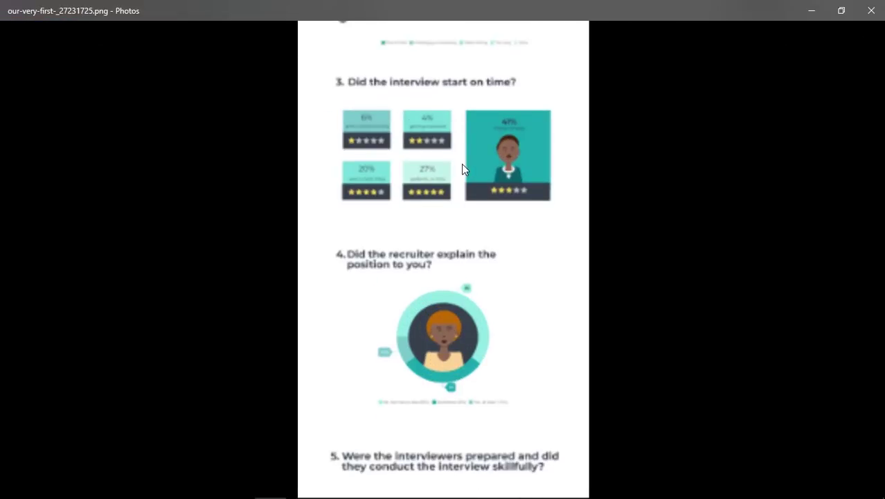
{"action": "scroll", "coordinate": [450, 322], "scroll_direction": "up", "scroll_amount": 5}
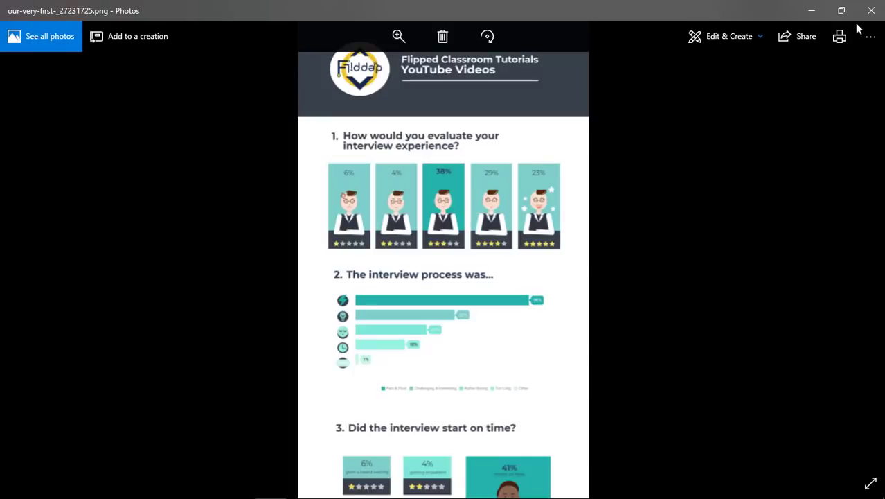
{"action": "left_click", "coordinate": [871, 11]}
{"action": "key", "text": "Escape"}
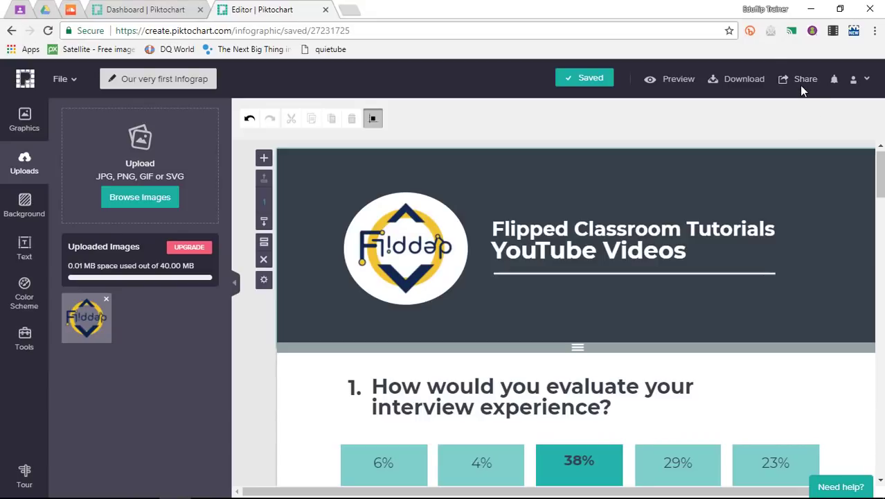
- Browse the Graphics, Background, Text and Color Scheme panels, ending on Tools
{"action": "left_click", "coordinate": [25, 129]}
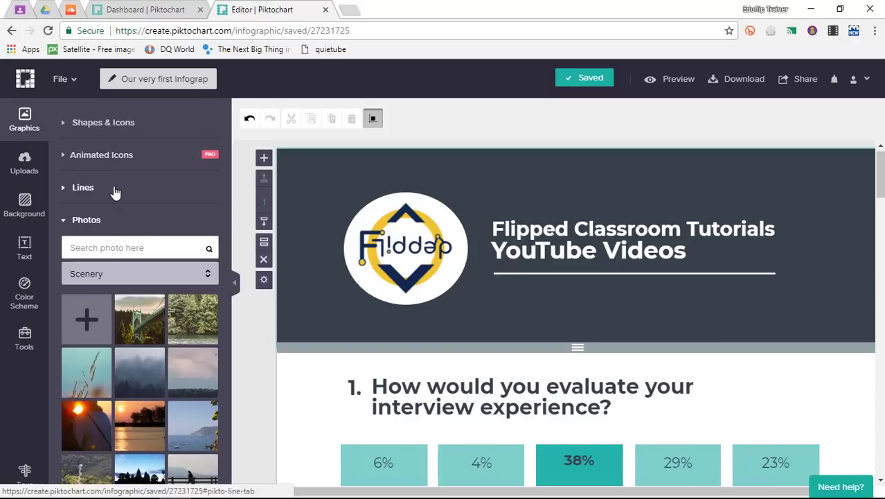
{"action": "left_click", "coordinate": [27, 206]}
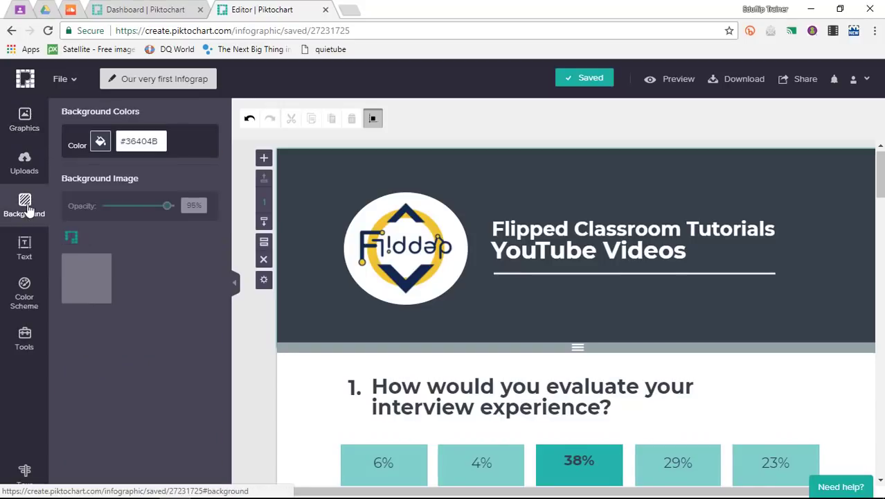
{"action": "left_click", "coordinate": [25, 249]}
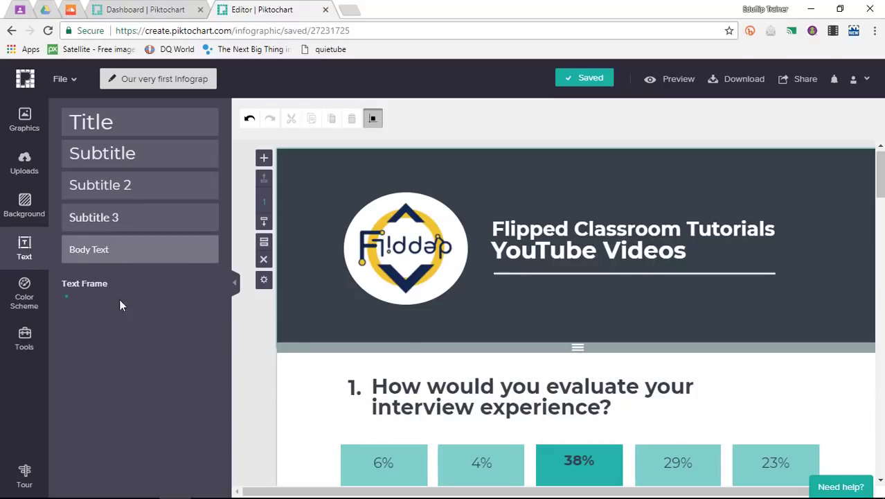
{"action": "left_click", "coordinate": [25, 294]}
{"action": "left_click", "coordinate": [24, 345]}
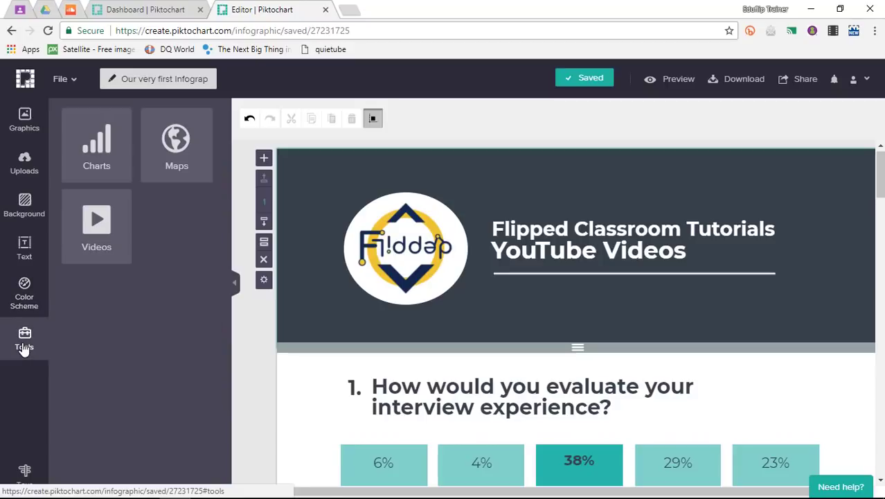